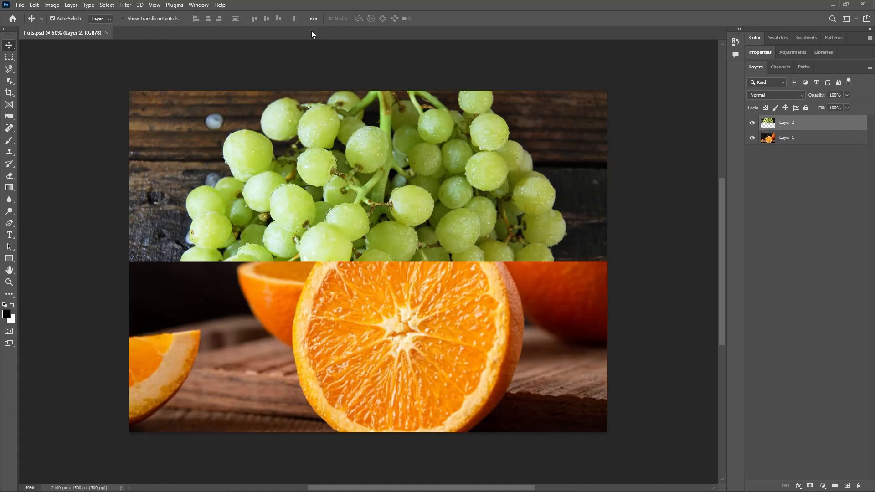
left_click(20, 5)
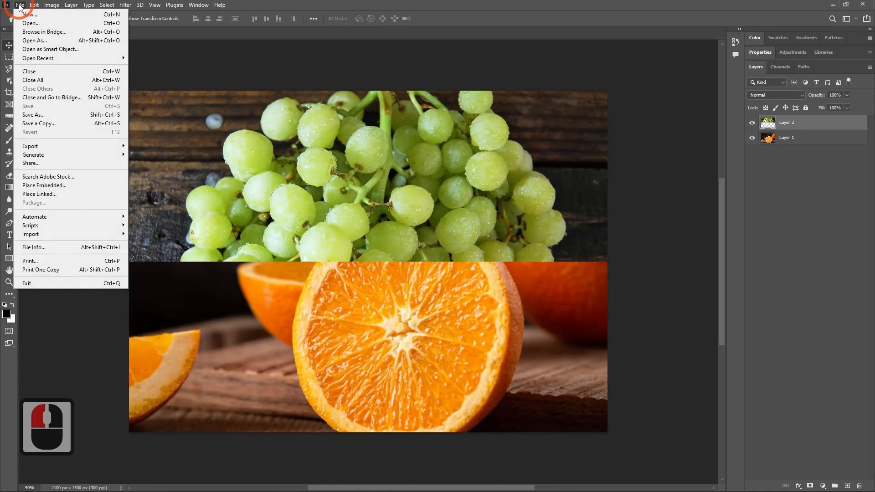
mouse_move(91, 225)
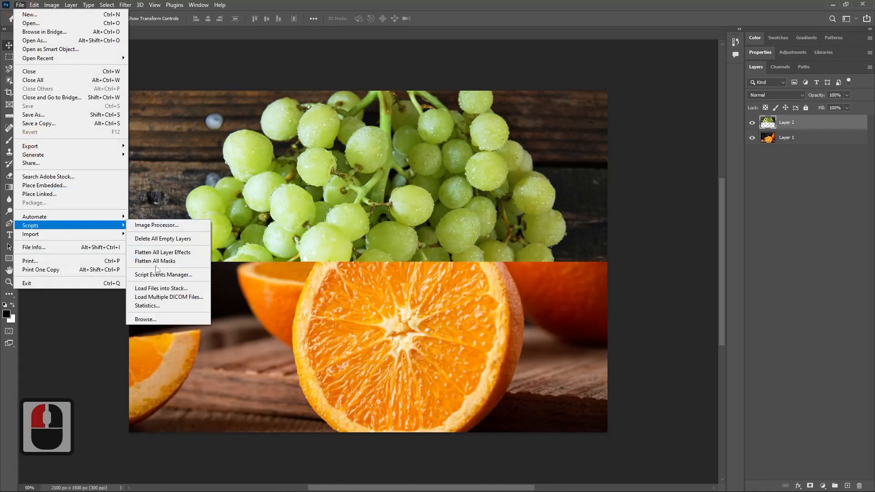
left_click(162, 288)
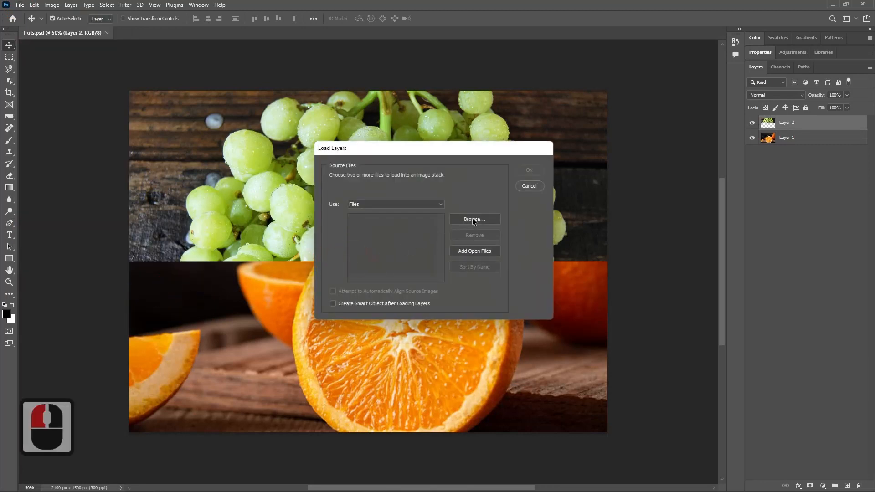
left_click(474, 221)
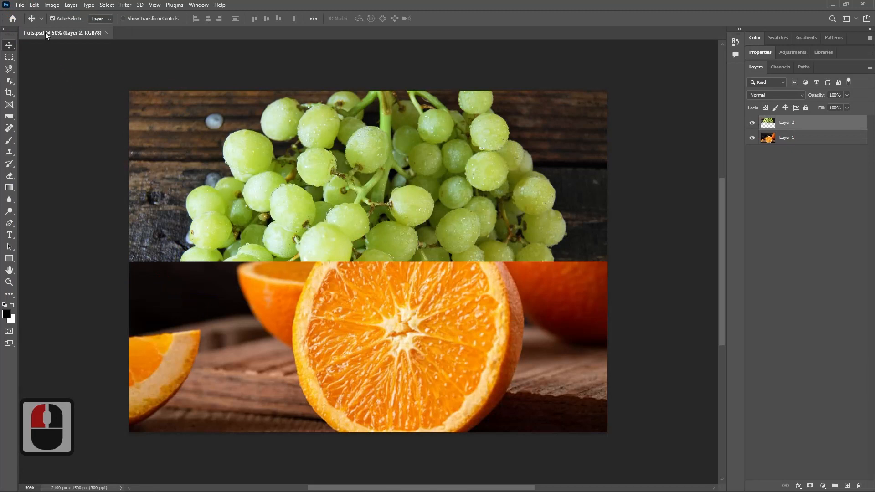
Step: Load the apple, black berry, blueberry and strowberry images from the Desktop into a stack as layers of a new document
left_click(21, 5)
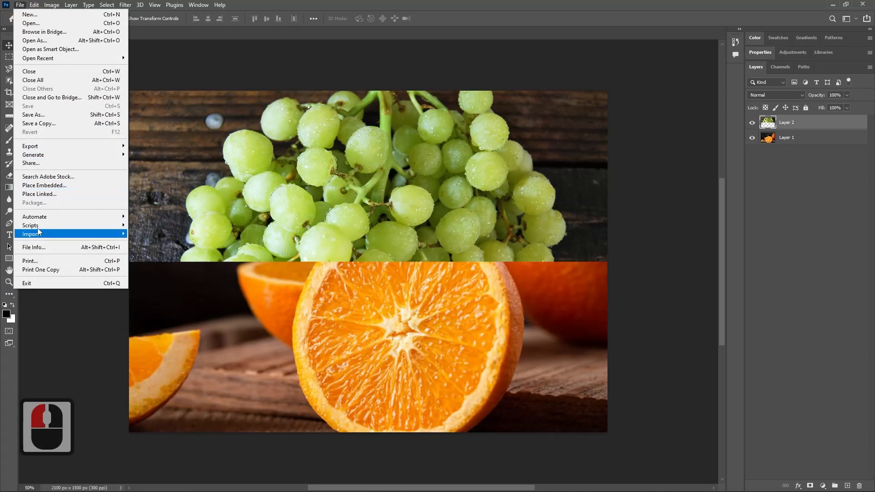
mouse_move(45, 224)
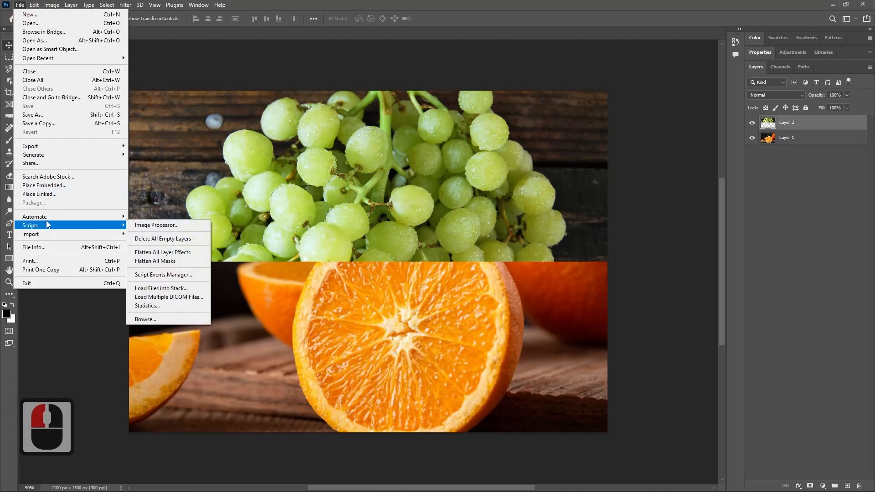
left_click(175, 289)
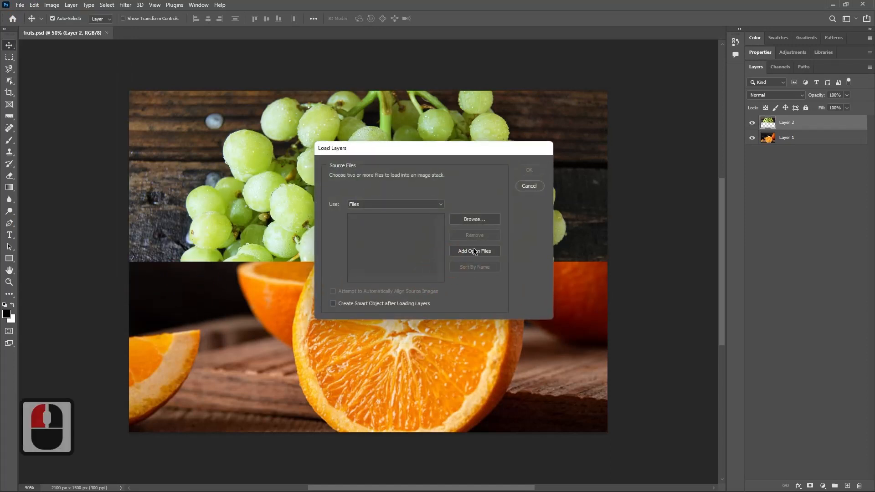
left_click(468, 221)
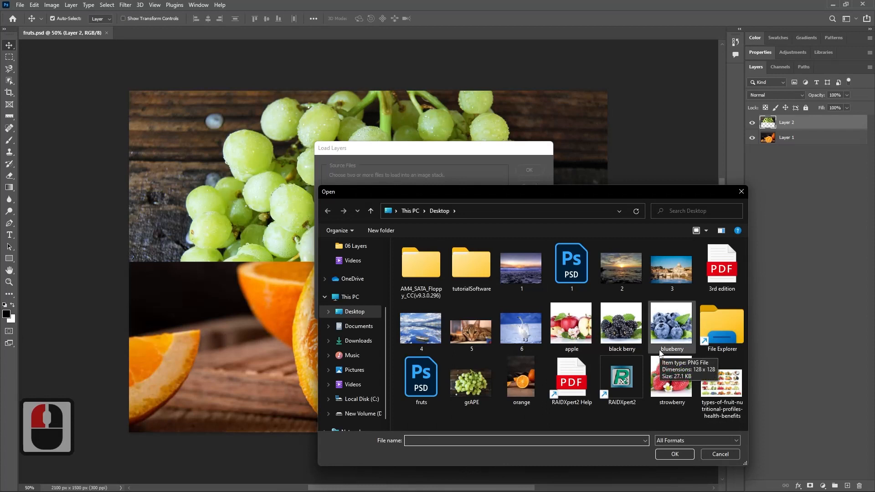
left_click(569, 330)
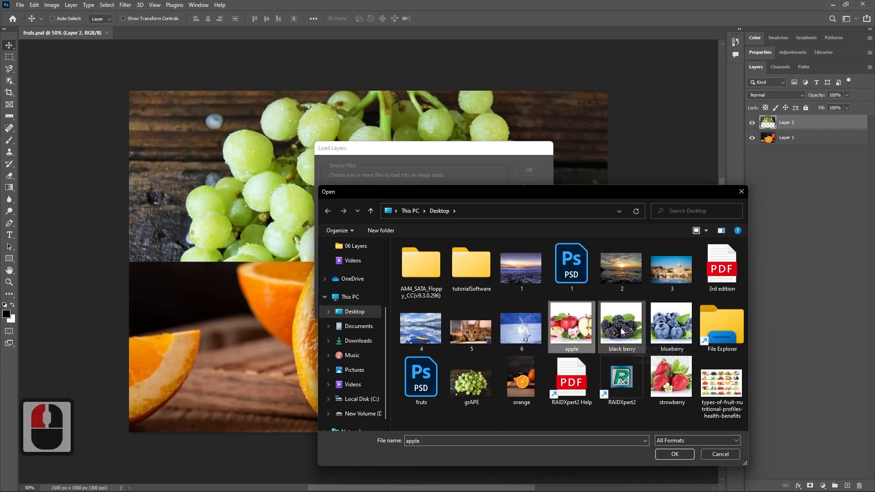
left_click(622, 331, "ctrl")
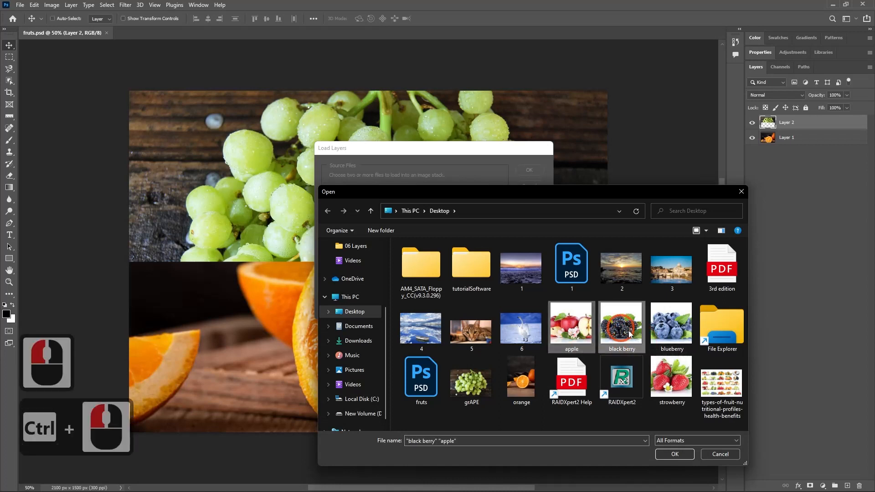
left_click(680, 330, "ctrl")
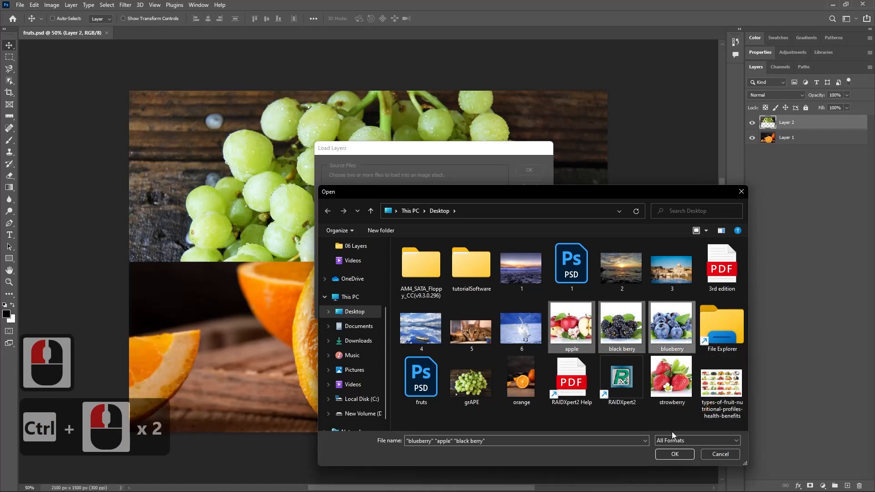
left_click(669, 401, "ctrl")
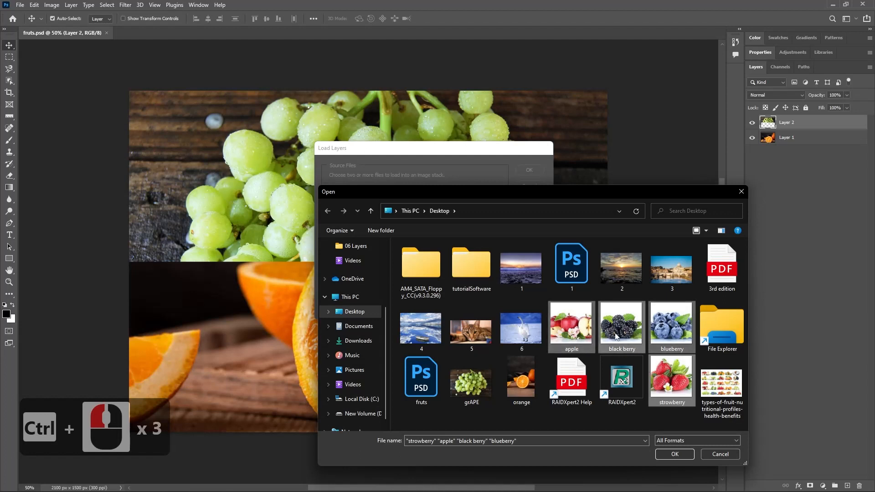
left_click(677, 455)
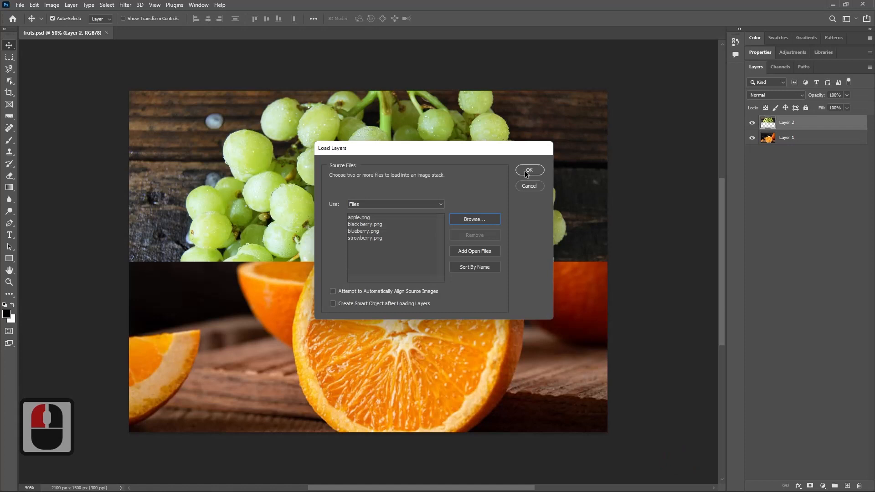
left_click(524, 171)
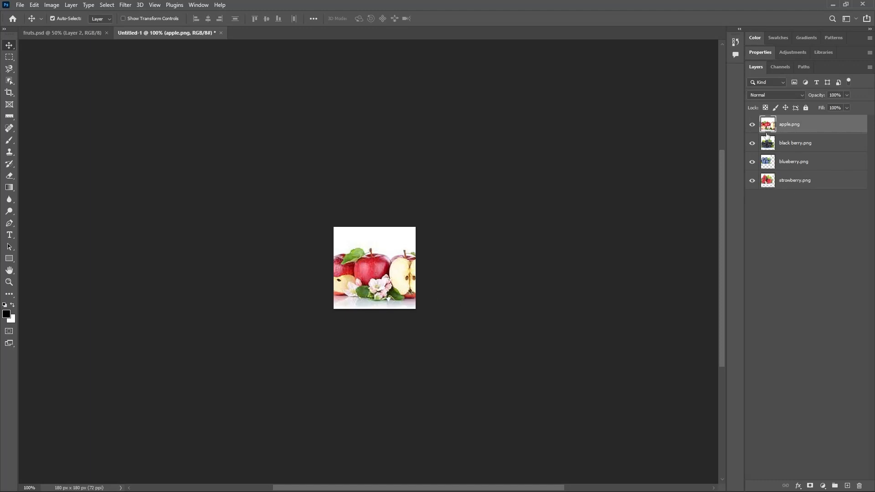
Step: Arrange the two open documents in a 2-up Horizontal layout
left_click(203, 10)
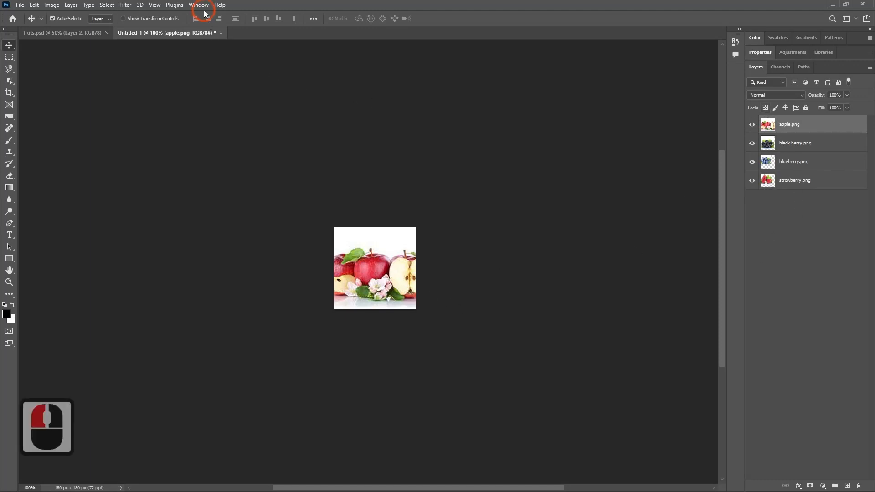
left_click(203, 9)
mouse_move(270, 15)
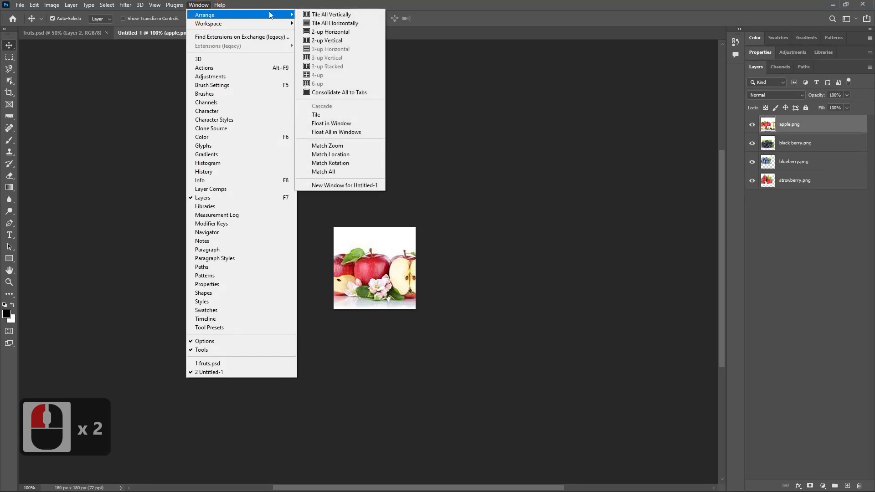
left_click(330, 33)
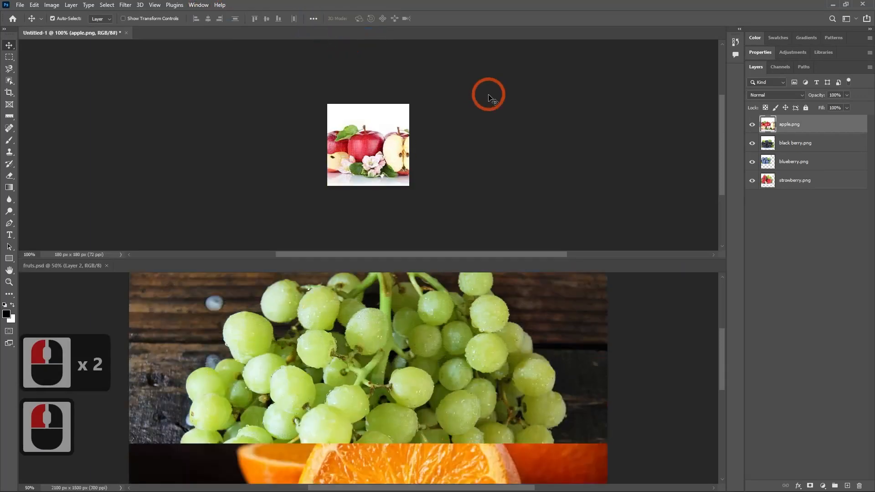
Step: Arrange the two open documents side by side in a 2-up Vertical layout
left_click(199, 6)
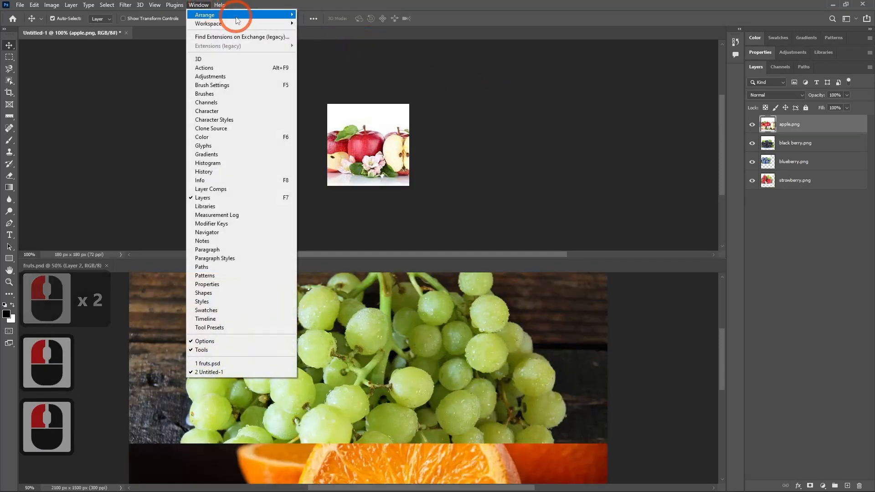
mouse_move(288, 15)
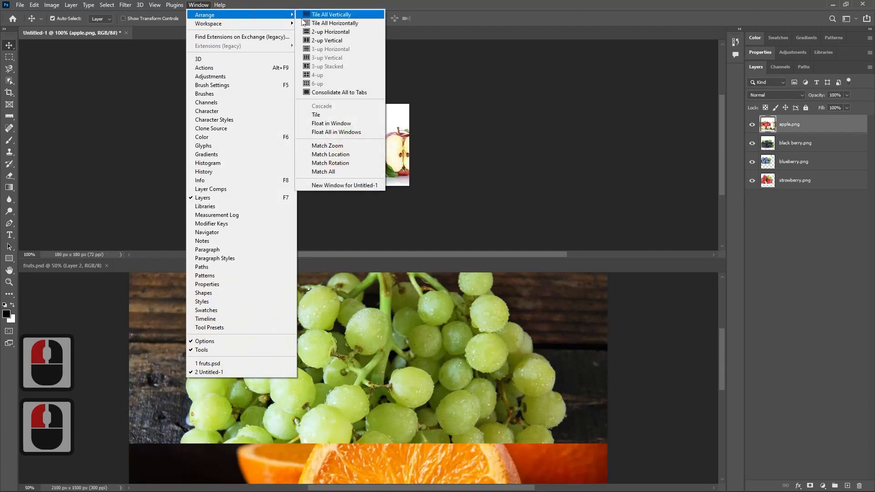
left_click(327, 41)
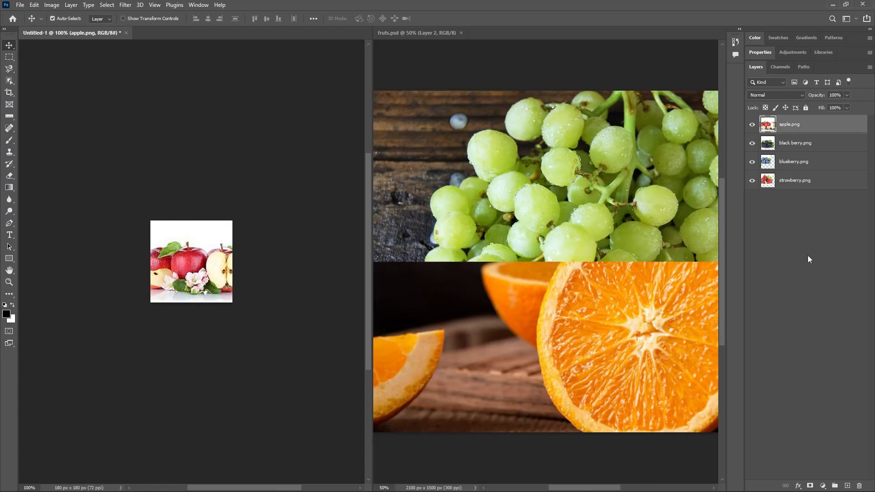
Step: Copy all four layers of the untitled document onto the centre of fruts.psd and close the untitled document without saving
left_click(800, 230)
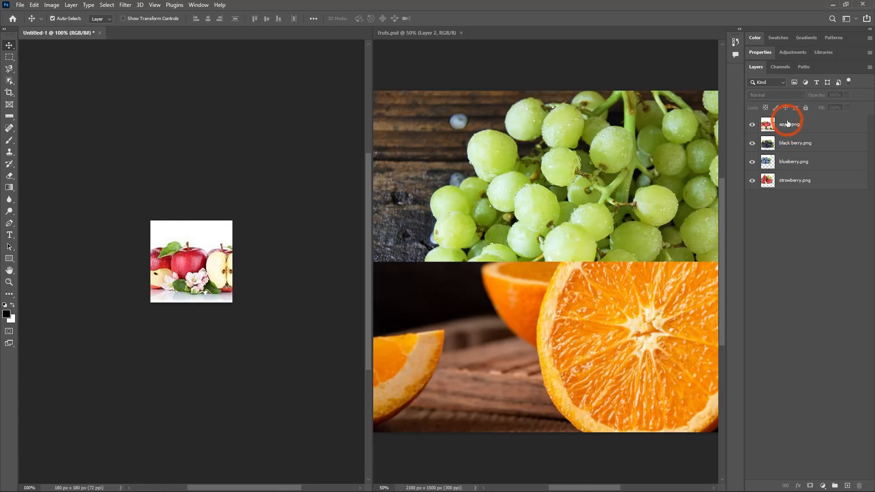
left_click(797, 182, "shift")
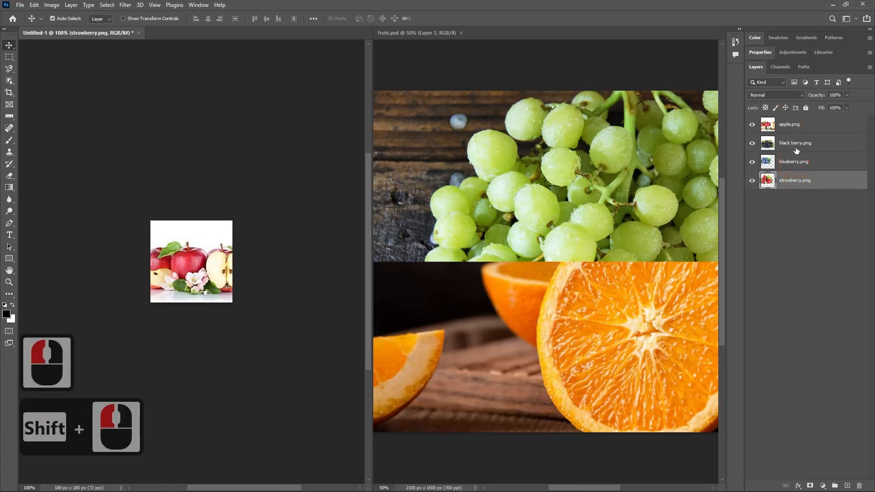
left_click(795, 127, "shift")
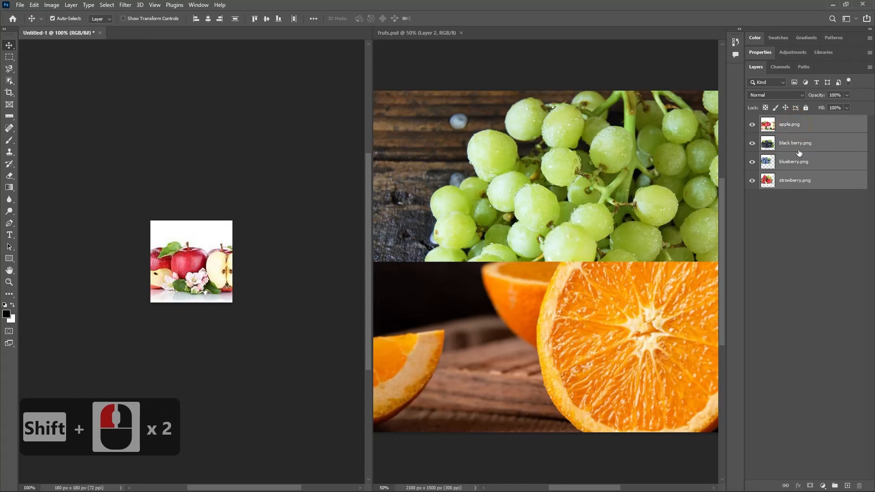
left_click_drag(797, 146, 417, 36)
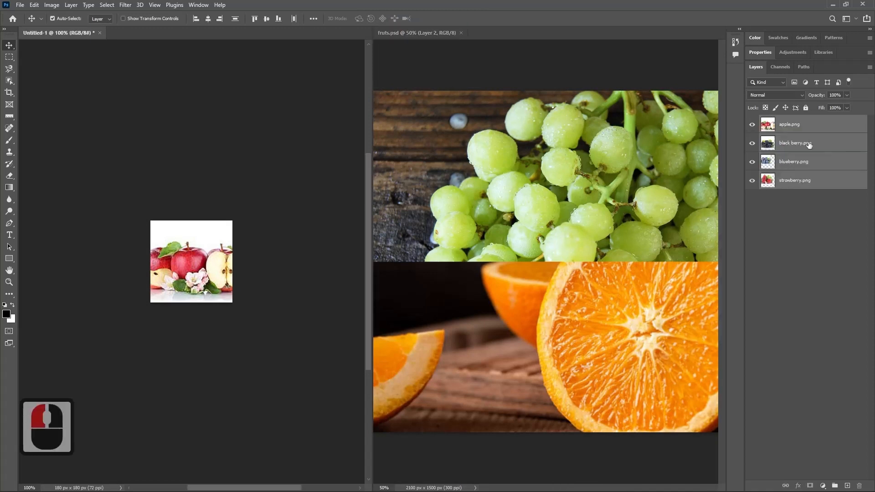
left_click_drag(809, 144, 573, 237)
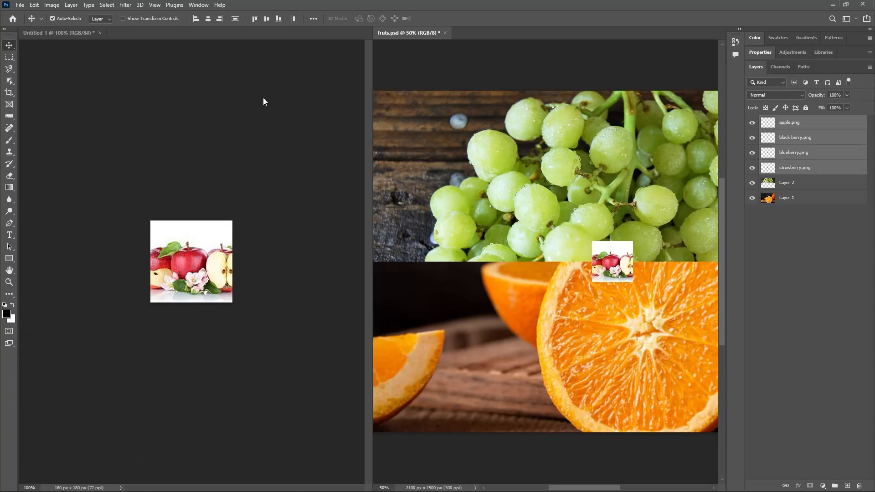
left_click(100, 33)
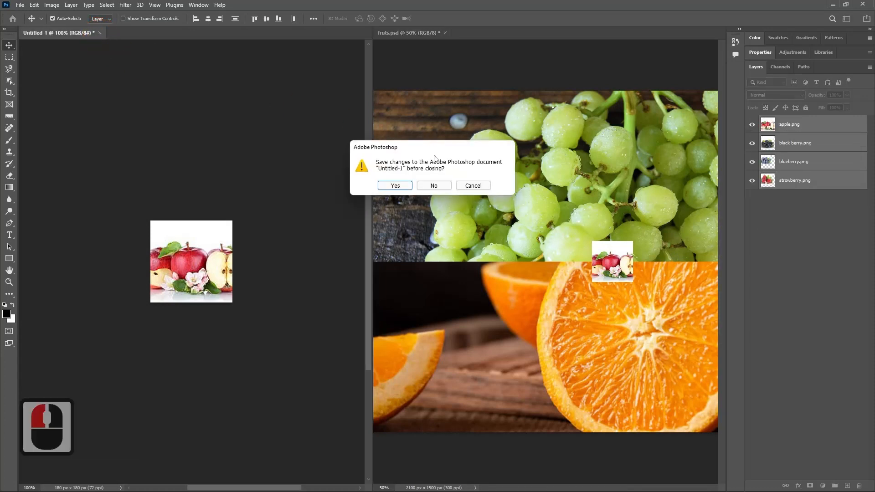
left_click(433, 186)
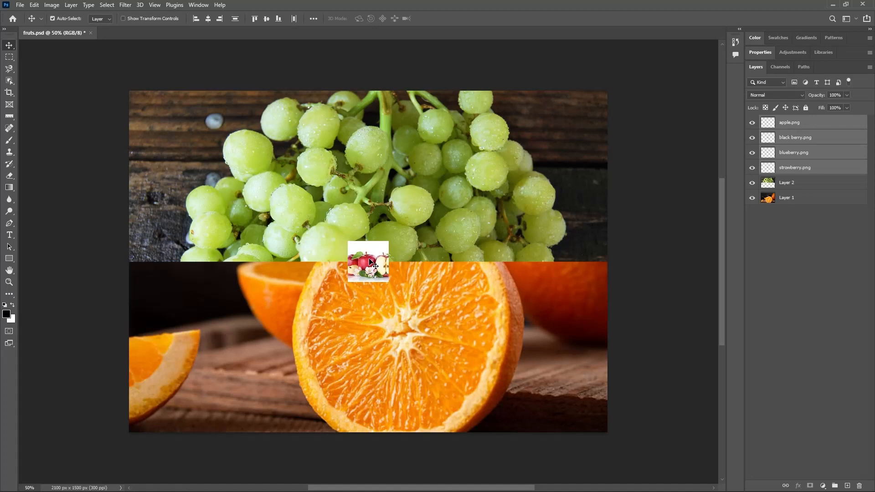
Step: Select Layer 2 on the canvas, followed by the blueberry.png layer stacked beneath the apple picture
left_click(428, 250)
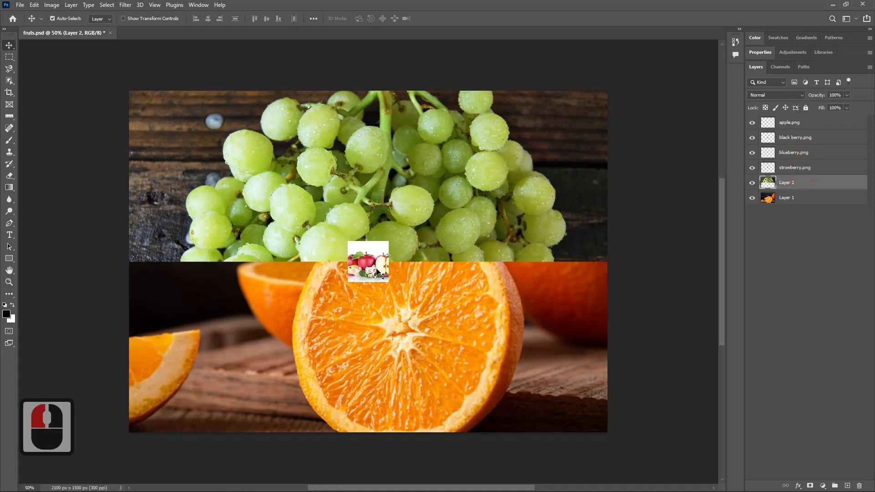
key("ctrl")
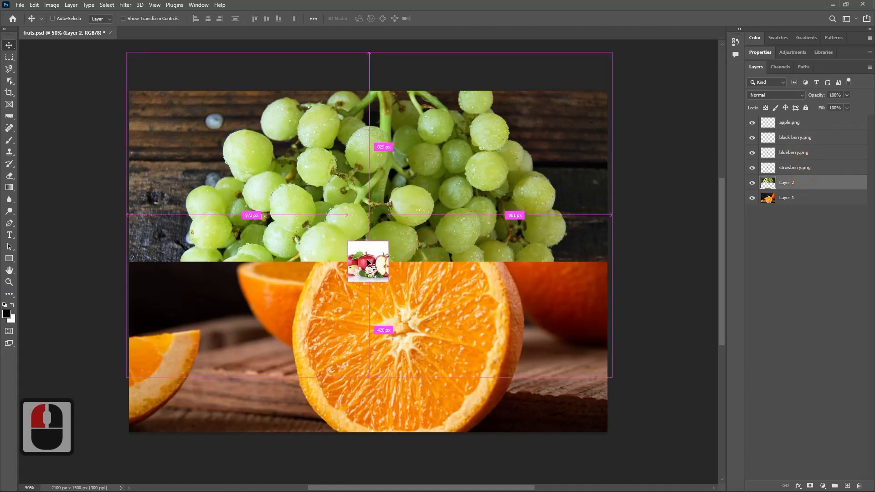
left_click(368, 263, "ctrl")
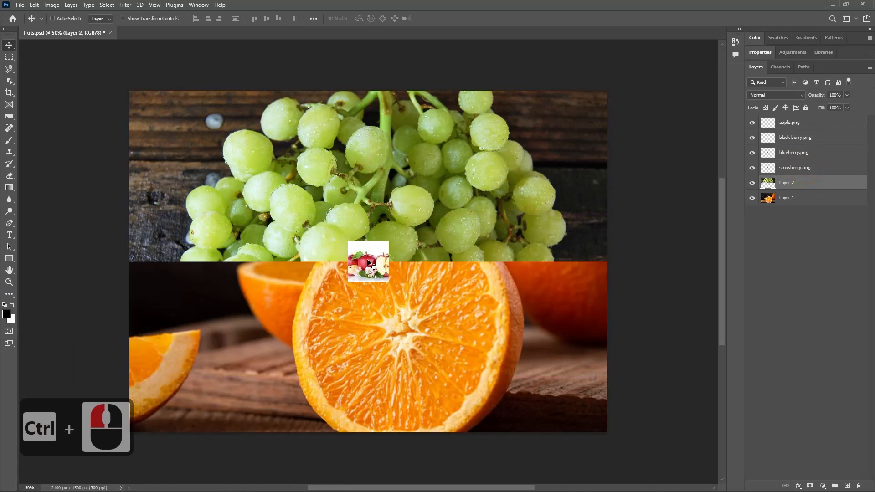
right_click(369, 264, "ctrl")
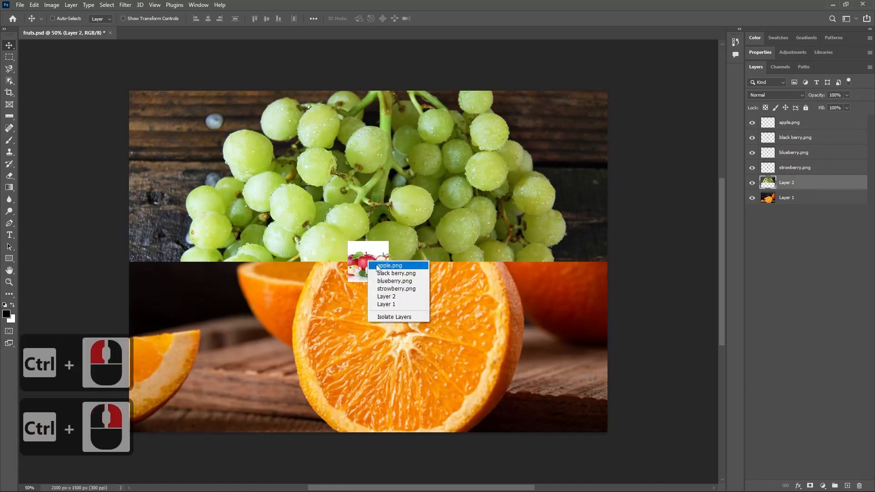
left_click(403, 281, "ctrl")
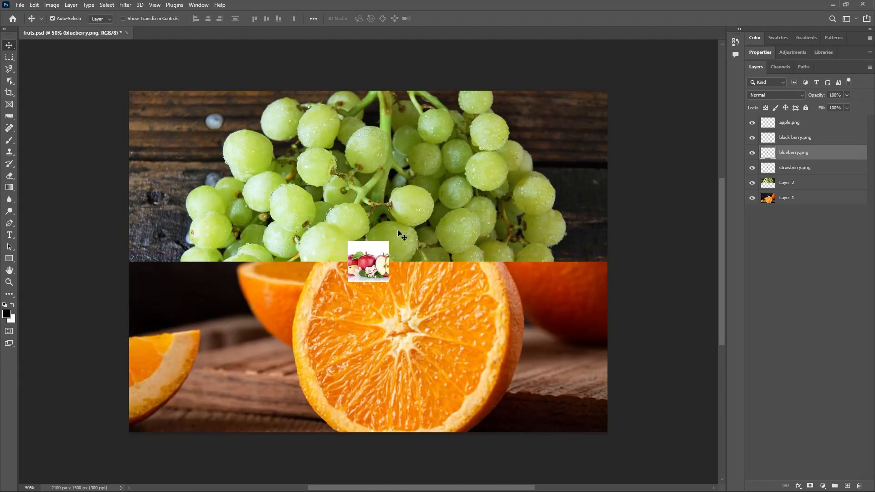
Step: Try to move the blueberry picture up over the grapes with Auto-Select on, and undo the move
left_click_drag(361, 259, 418, 210)
key("ctrl+z")
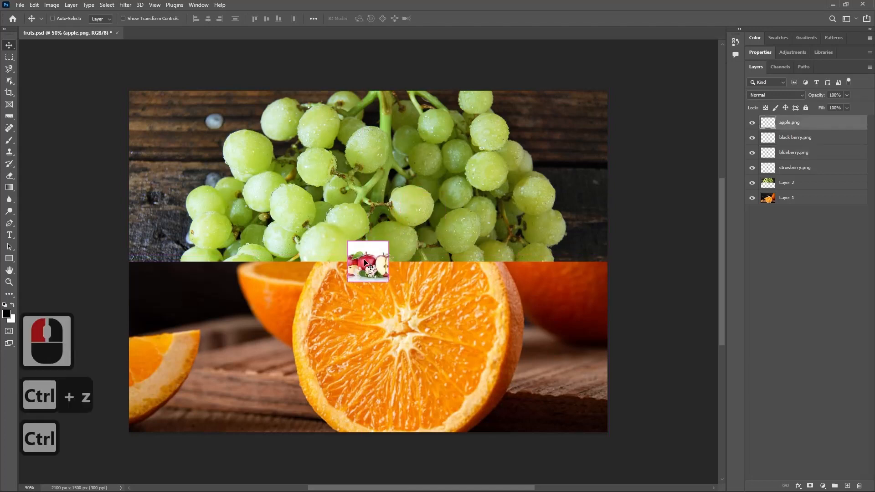
Step: Reselect the blueberry.png layer from the layers overlapping at the small apple picture
right_click(365, 262, "ctrl")
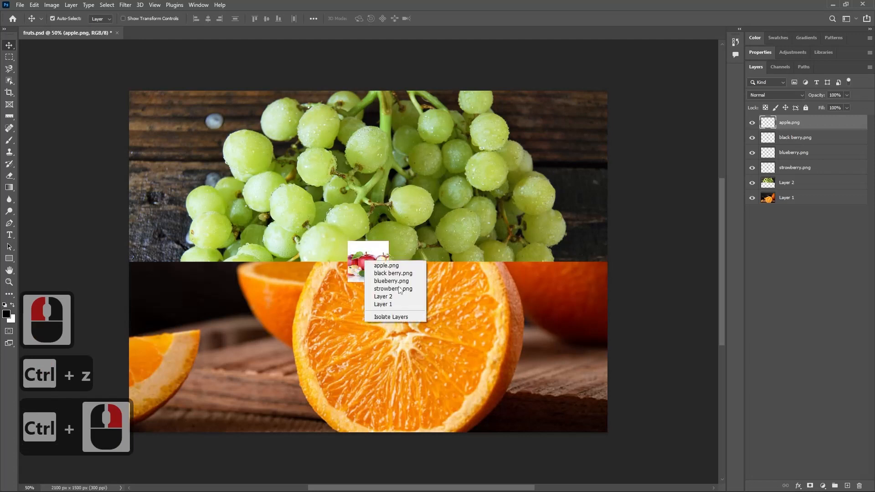
left_click(375, 280)
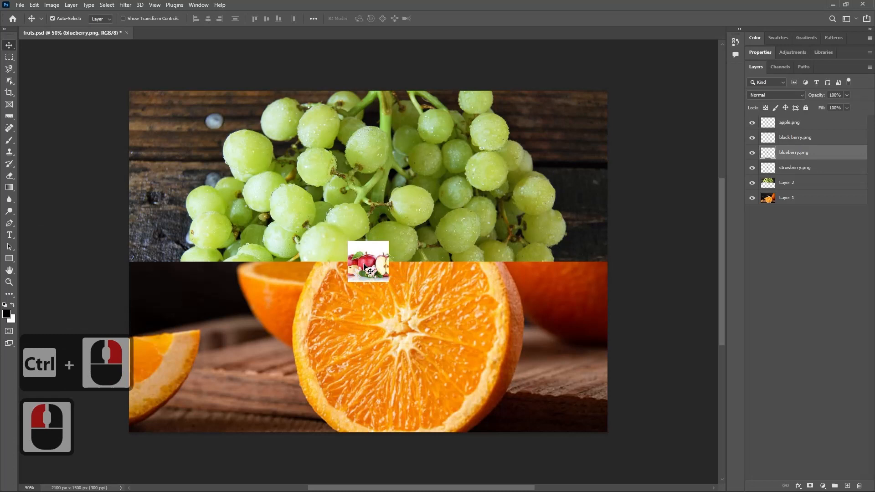
Step: Move the blueberry picture out of the stack into the dark area left of the orange, and place the blackberry picture beside it
left_click_drag(361, 263, 198, 304)
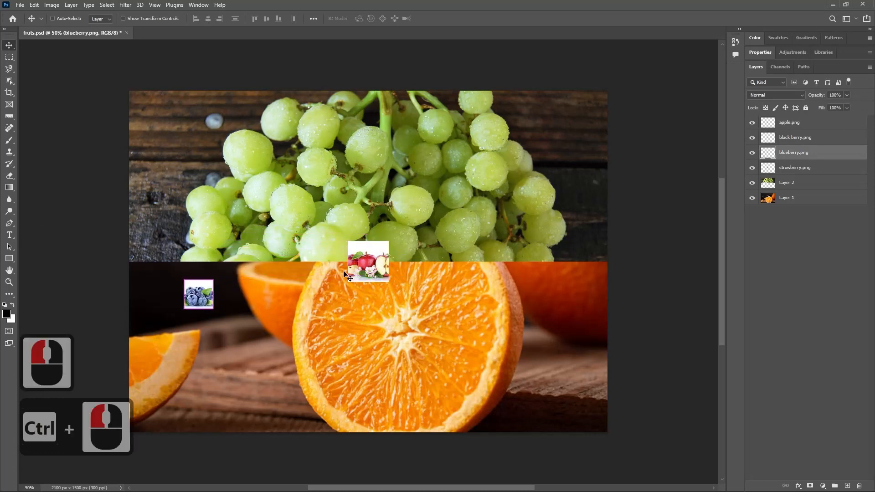
key("ctrl")
right_click(367, 264, "ctrl")
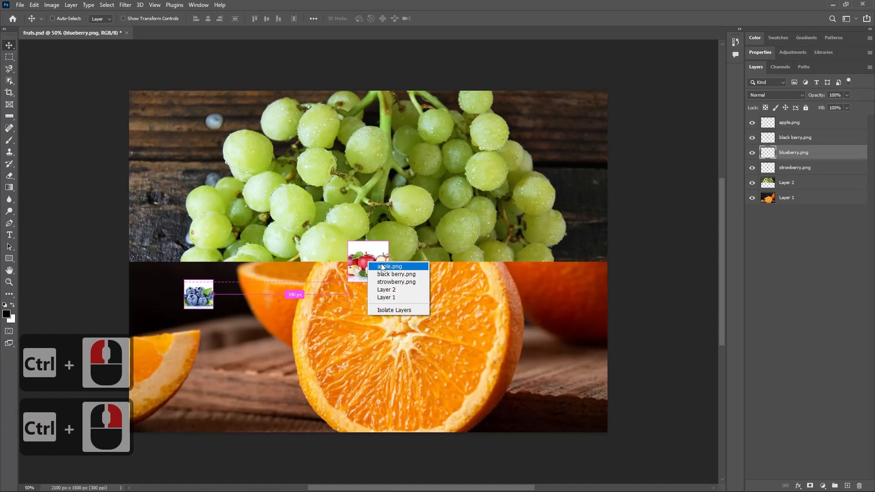
left_click(394, 274, "ctrl")
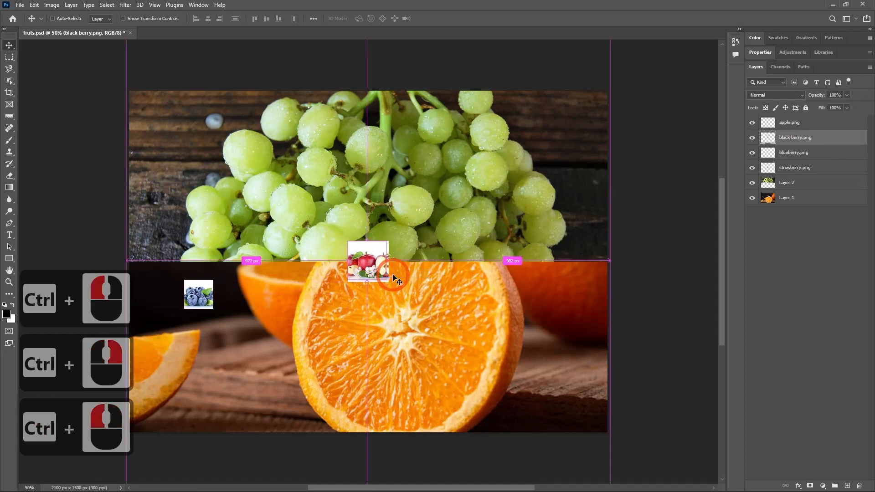
left_click_drag(374, 264, 264, 295)
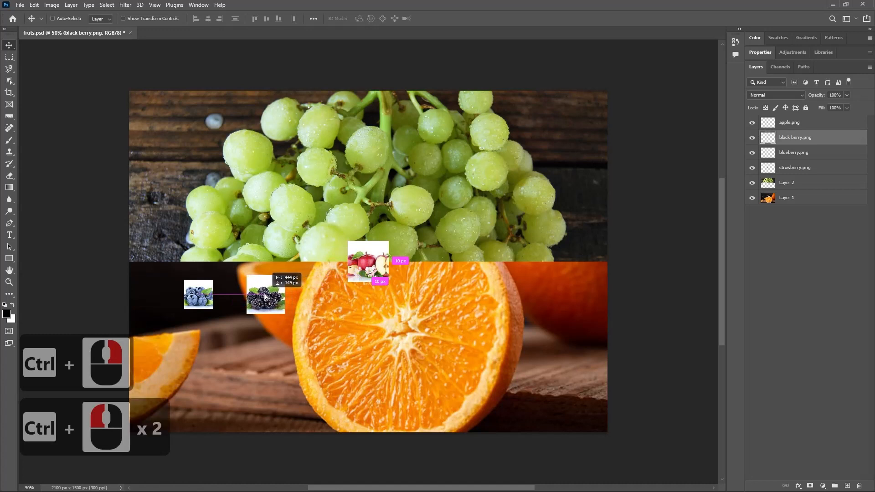
Step: Move the strawberry picture to the right edge of the large orange slice and the apple picture onto the slice's upper part
right_click(371, 261, "ctrl")
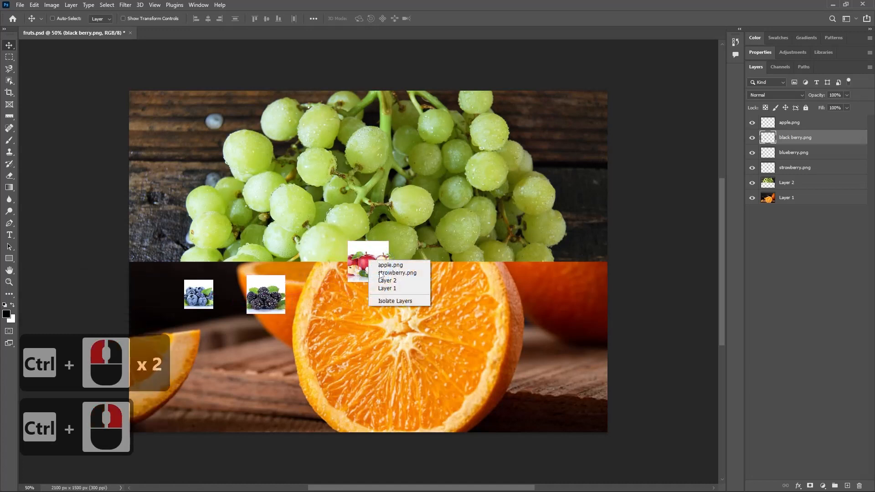
left_click(389, 272, "ctrl")
left_click_drag(364, 265, 387, 283)
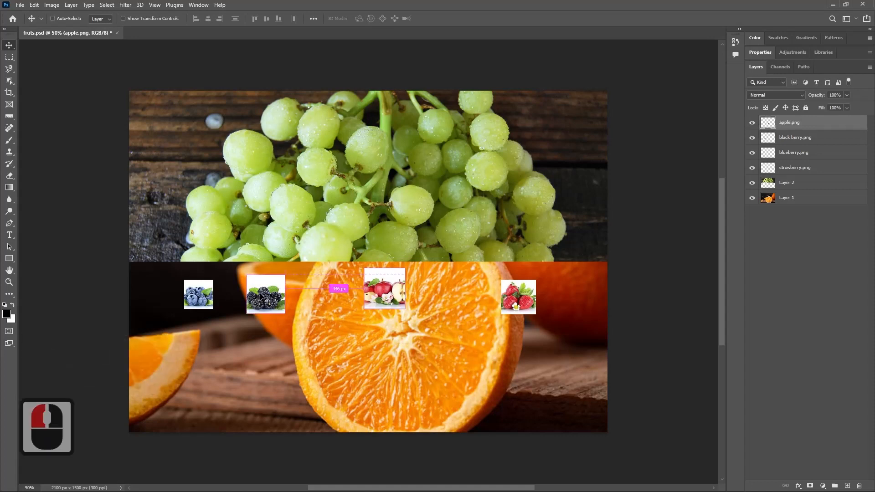
Step: Check which layers overlap at the blackberry picture without choosing one of them
left_click(263, 299, "ctrl")
right_click(262, 298)
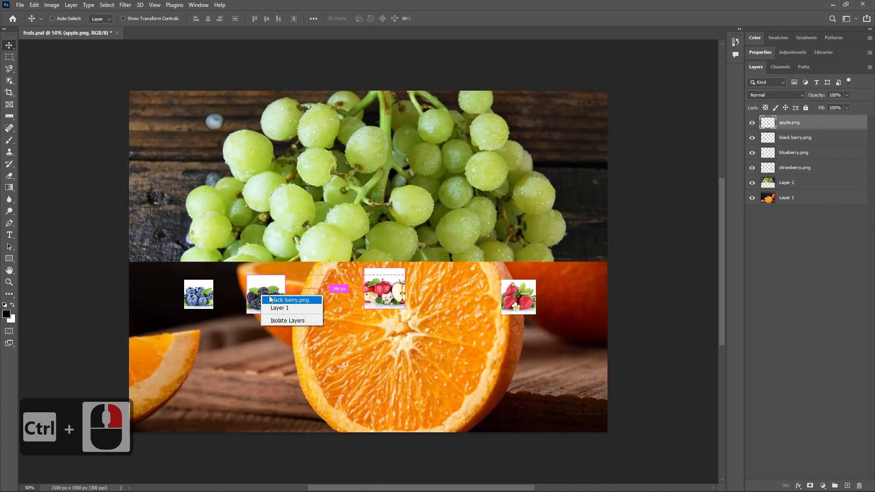
left_click(268, 294)
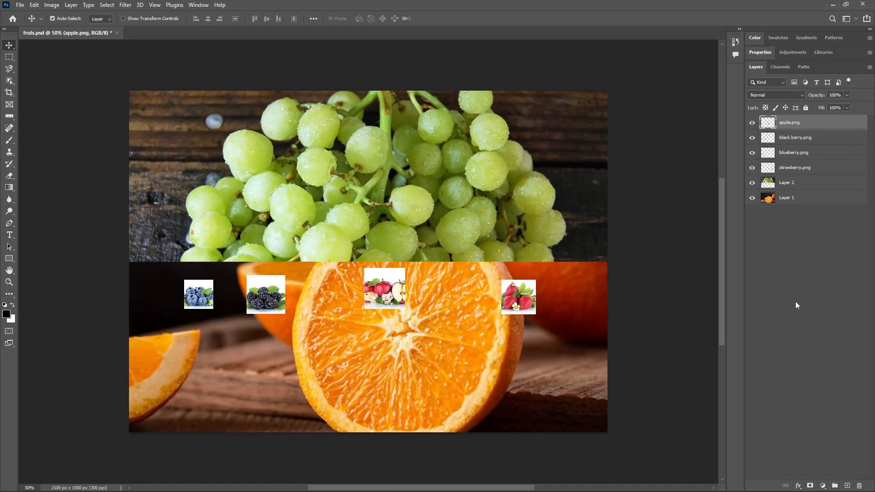
left_click(271, 300, "ctrl")
right_click(272, 300, "ctrl")
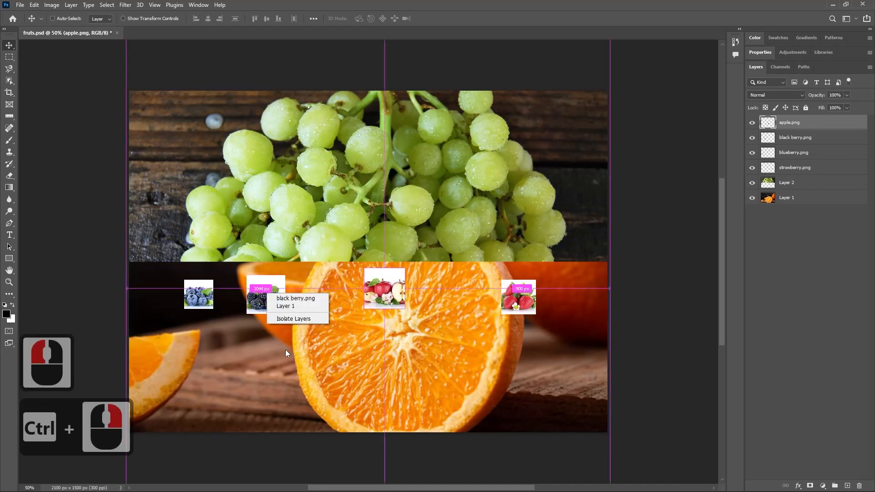
left_click(260, 287)
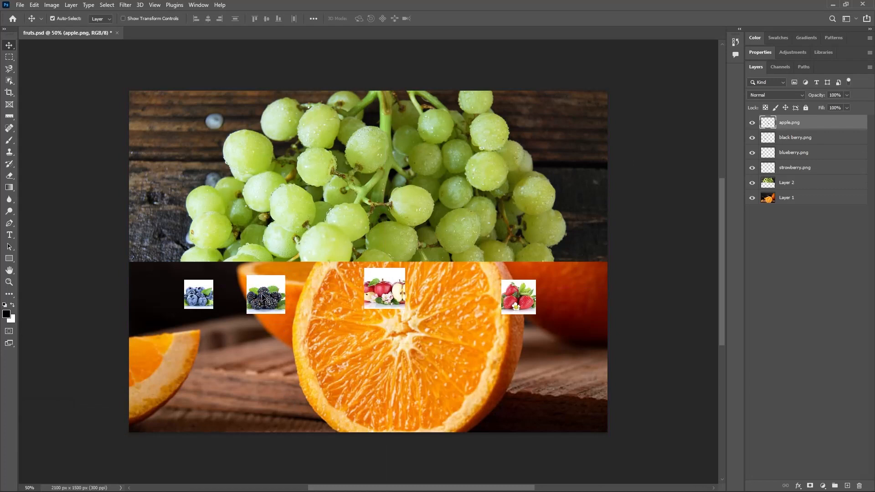
Step: With Auto-Select on, shift the blackberry picture right toward the orange slice and the apple picture right and slightly down
left_click_drag(262, 296, 286, 294)
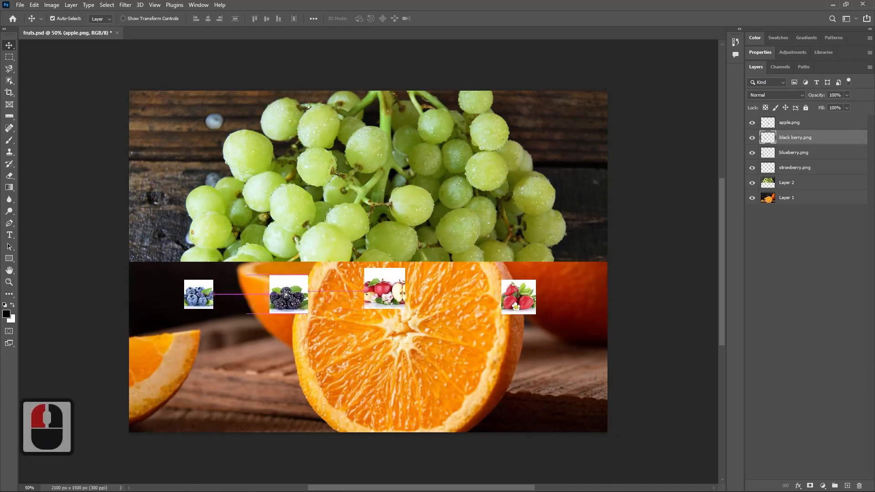
left_click(382, 292)
left_click_drag(382, 292, 413, 300)
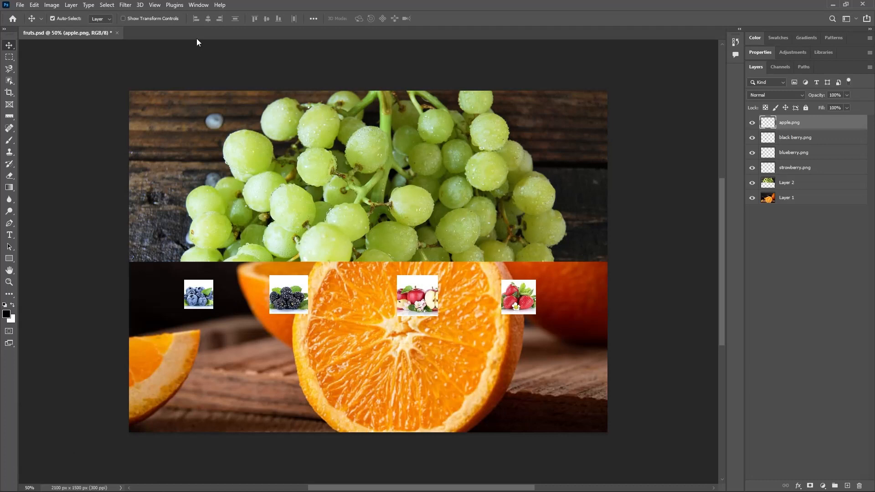
Step: Begin a new guide layout with 4 columns and enable its margins
left_click(155, 7)
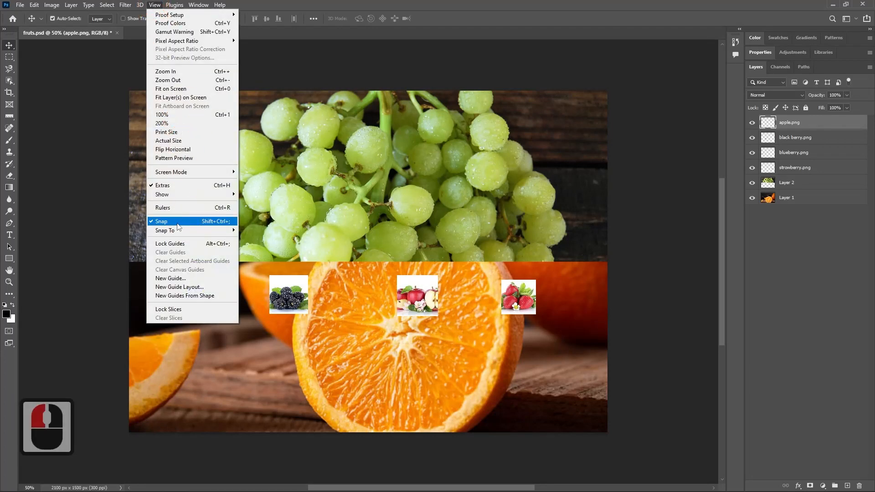
left_click(167, 288)
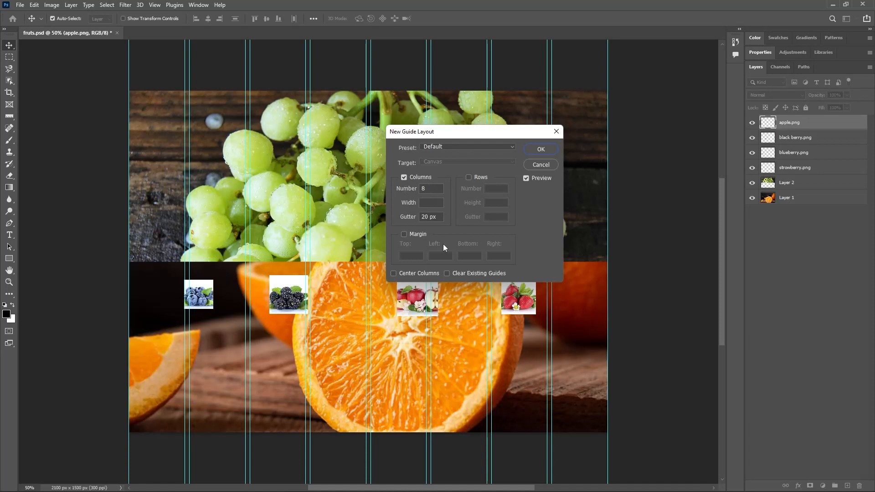
left_click(407, 193)
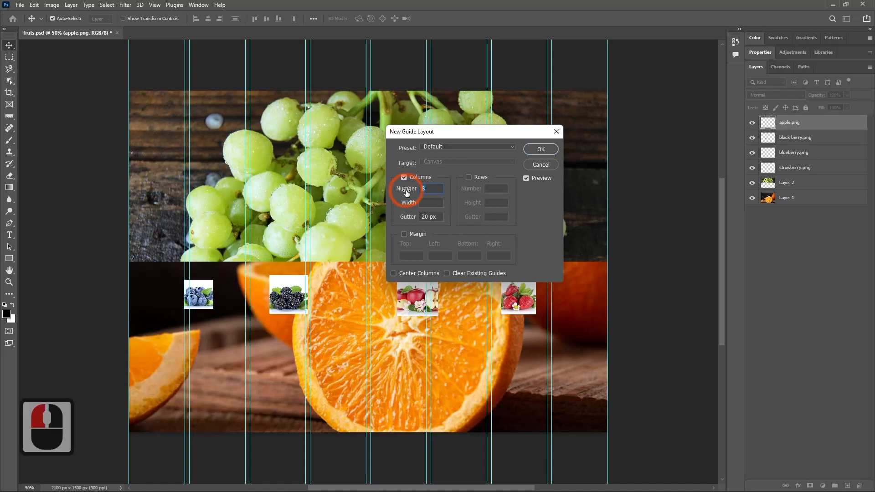
type("4")
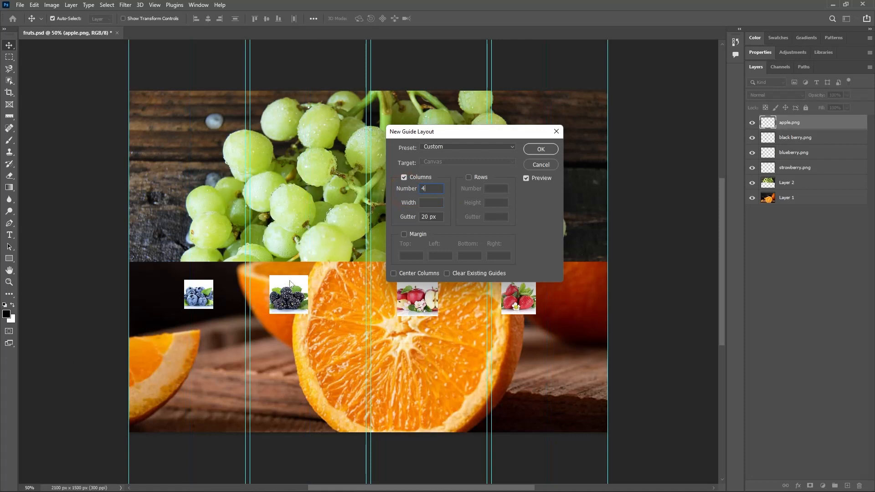
left_click(403, 235)
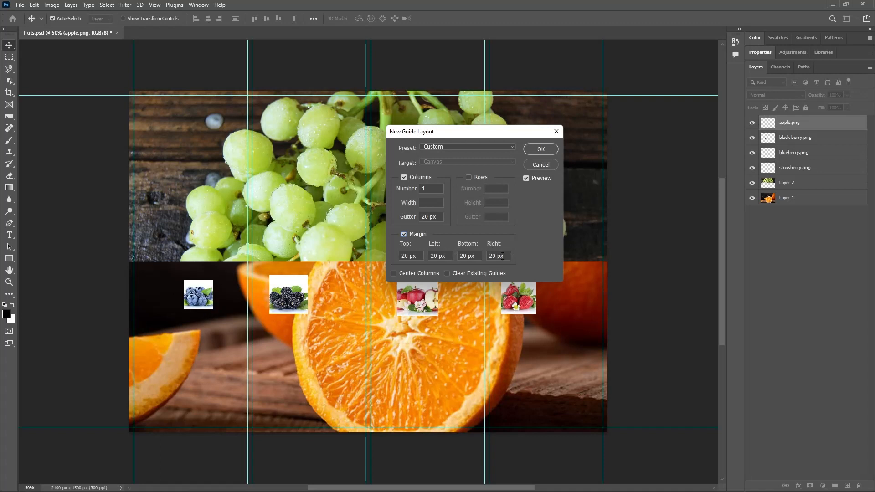
Step: Set the guide layout's right and left margins to 50 px
left_click_drag(495, 255, 485, 255)
type("50")
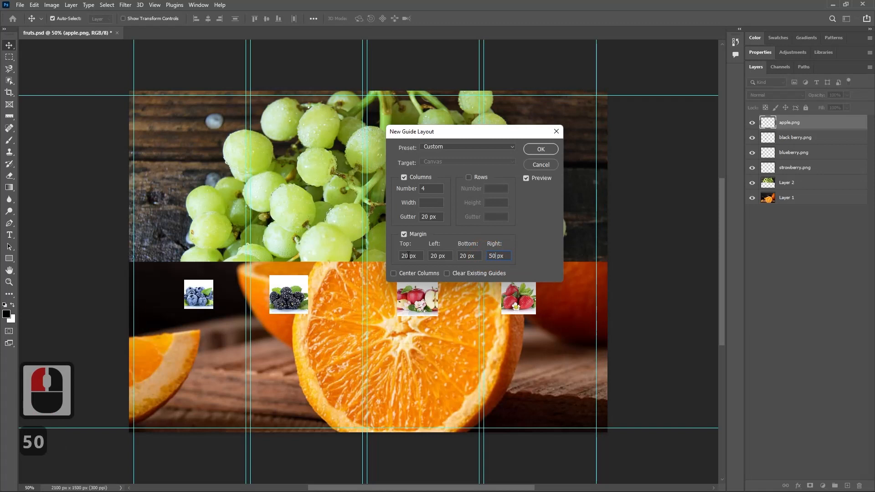
left_click_drag(437, 255, 417, 254)
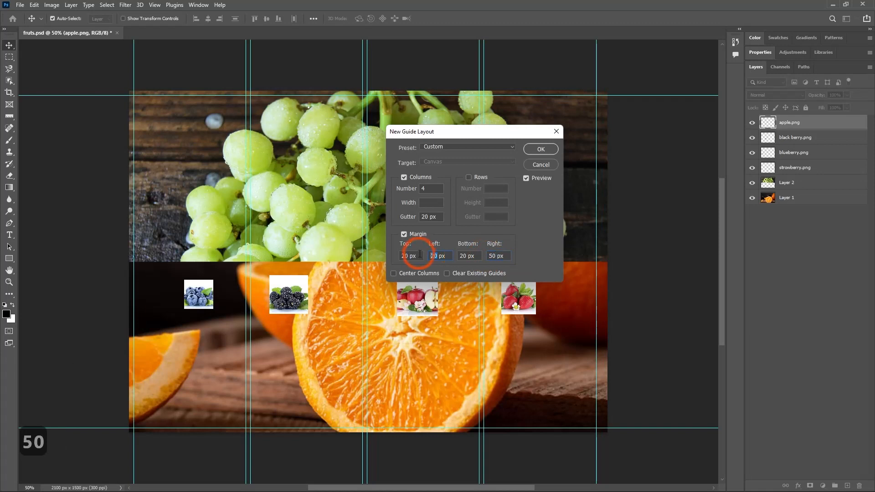
type("50")
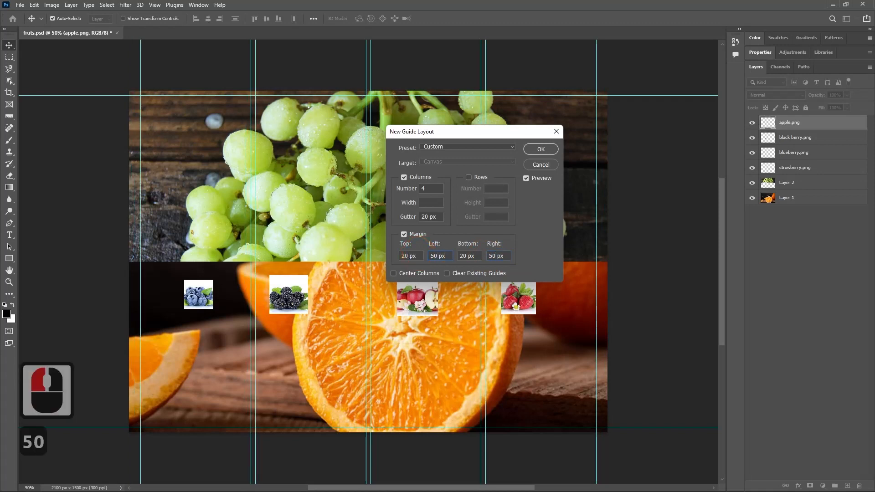
Step: Set the guide layout's left and right margins to 200 px and create the guides
left_click_drag(444, 255, 424, 254)
type("200")
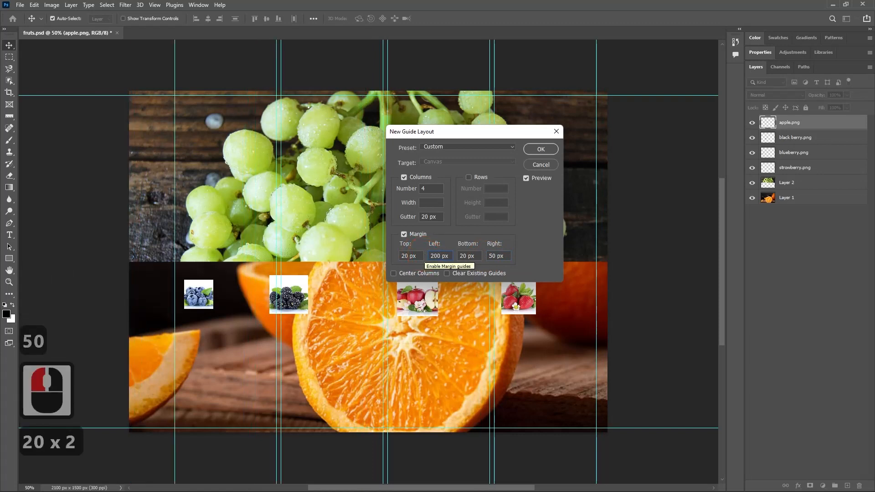
left_click_drag(497, 256, 482, 258)
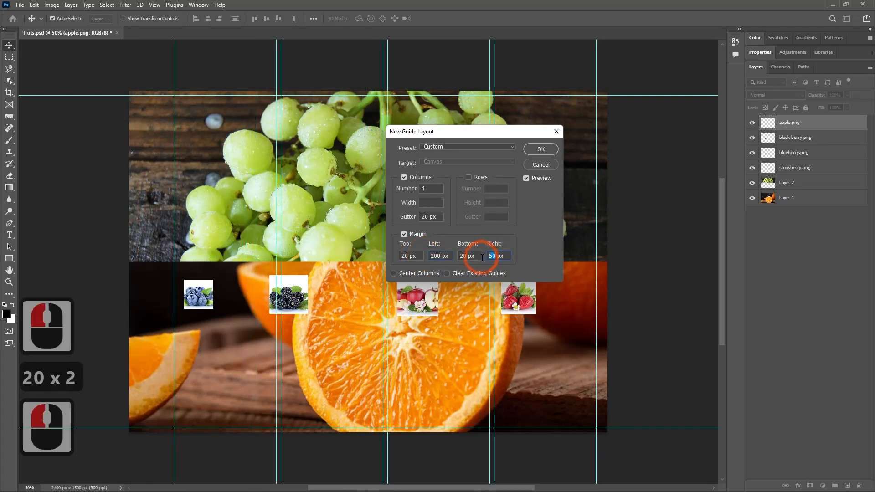
type("200")
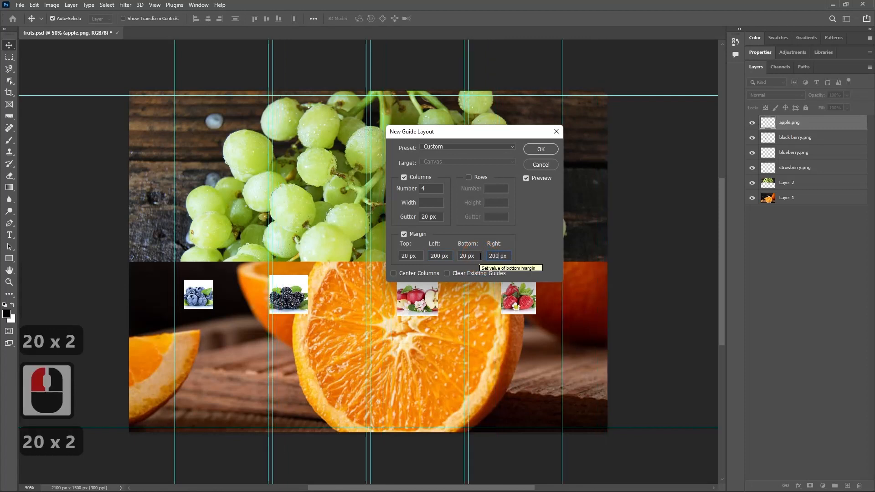
left_click(537, 240)
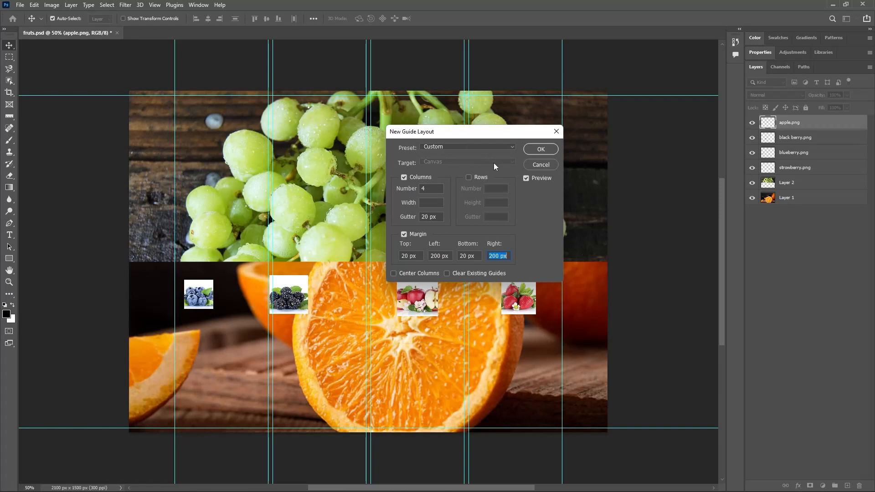
left_click(536, 149)
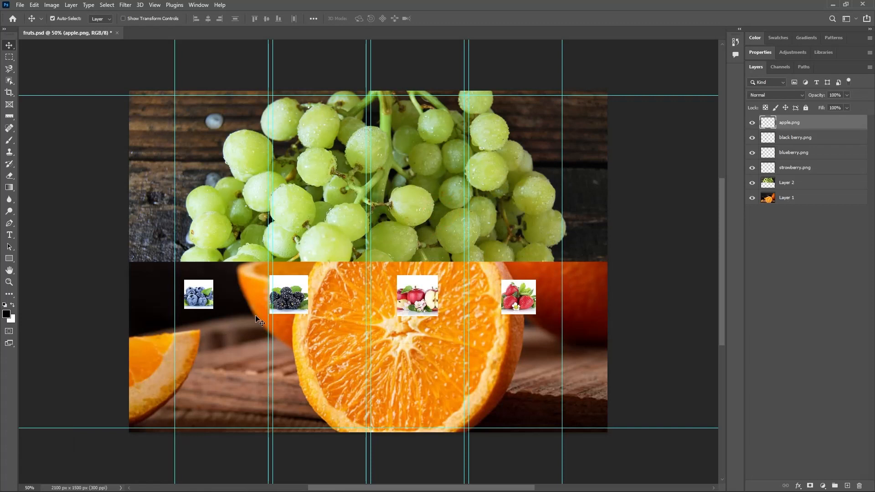
Step: Enlarge the blueberry picture with Free Transform to about 320% so it spans the first guide column, and apply the transform
left_click(203, 304)
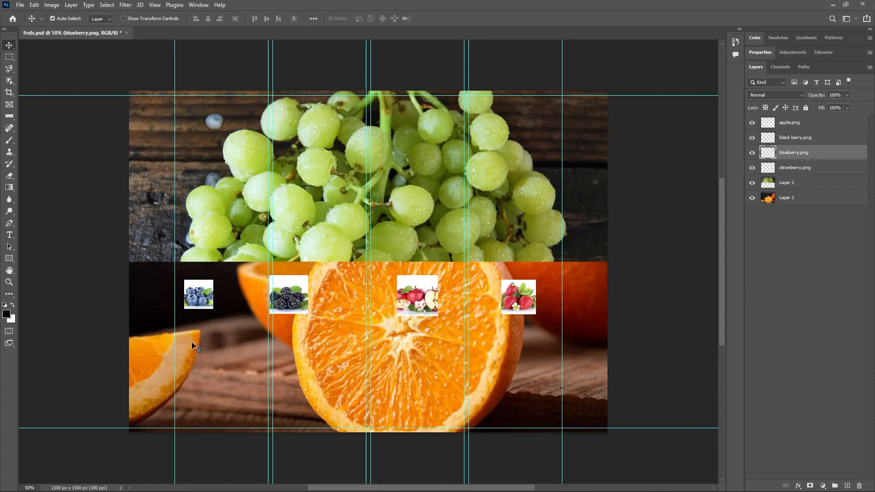
left_click(198, 294)
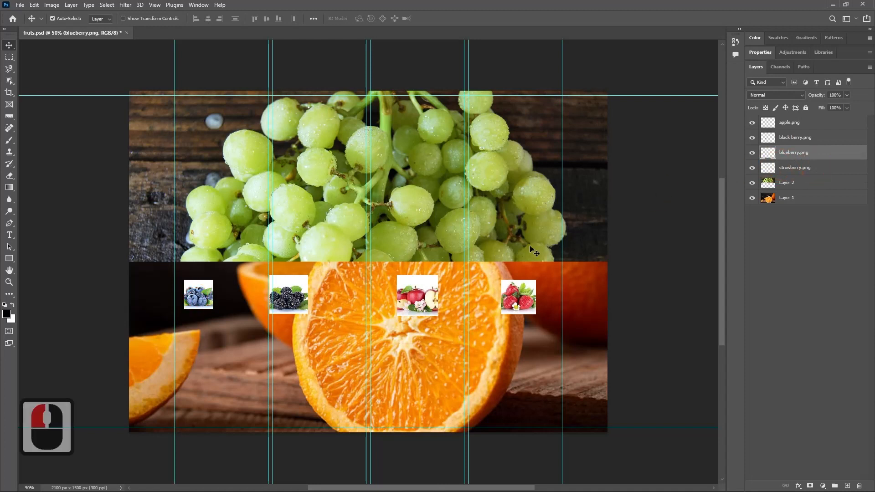
key("ctrl")
key("ctrl+t")
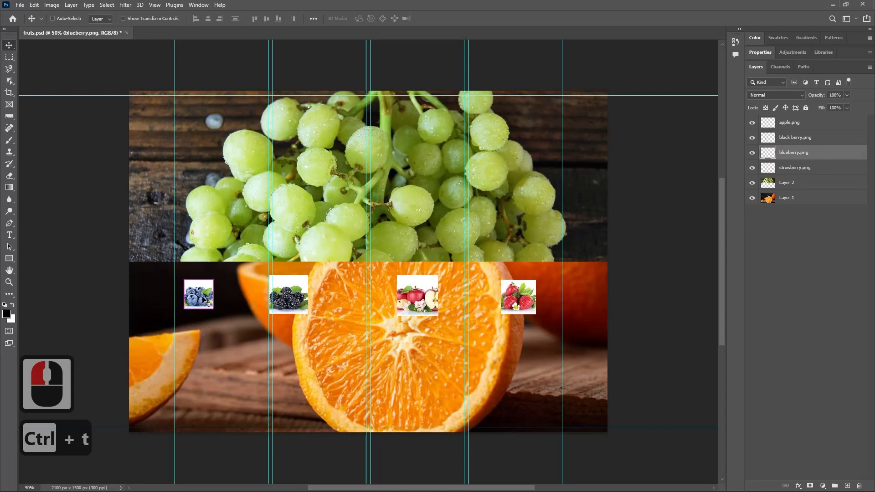
left_click(210, 325)
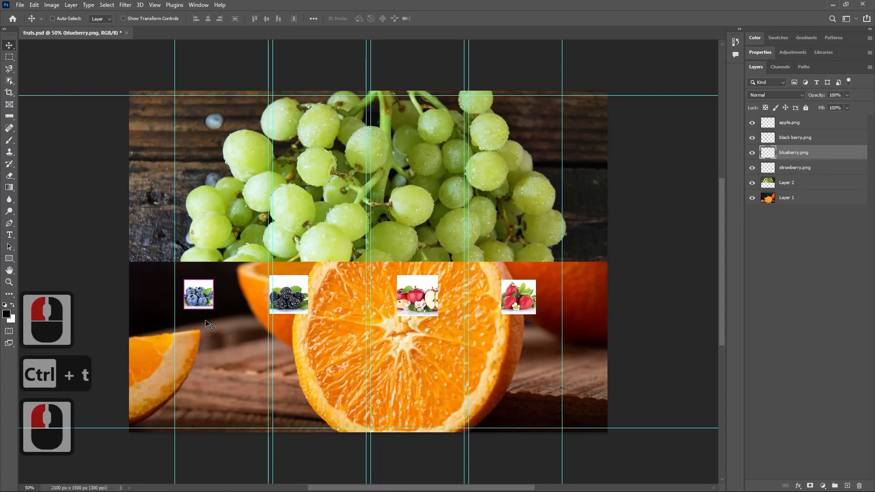
left_click(201, 296)
key("ctrl+t")
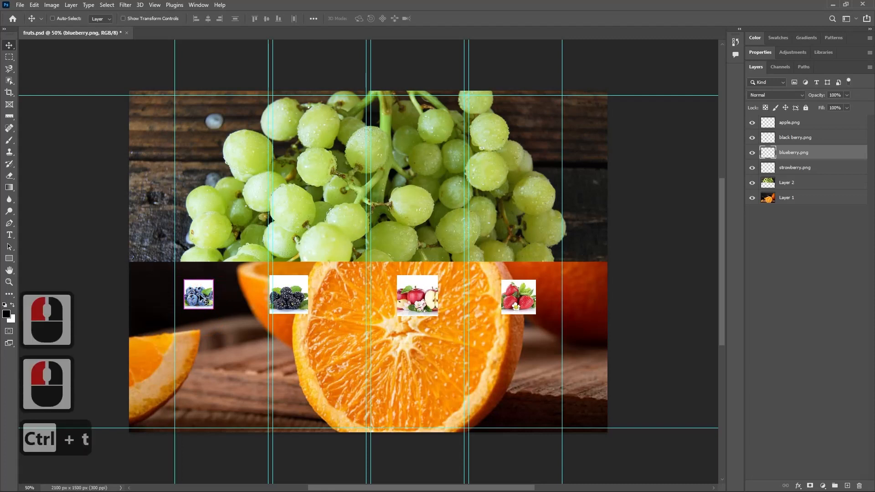
left_click(201, 297)
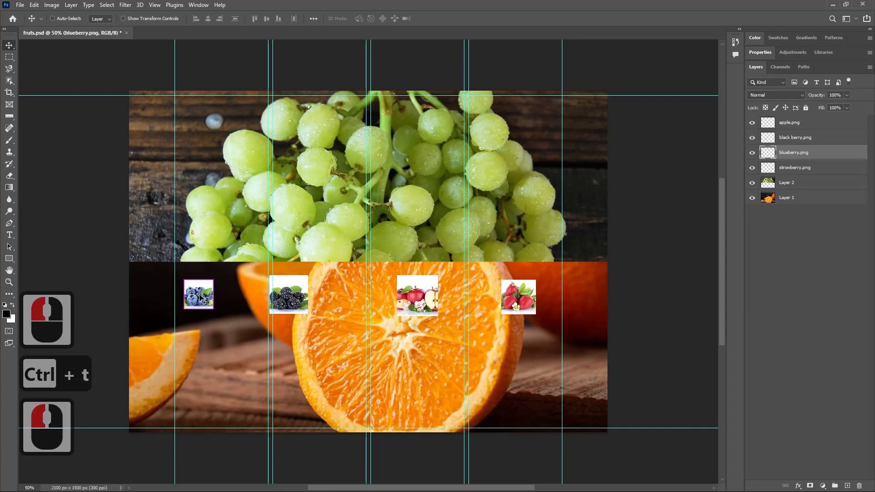
key("ctrl+t")
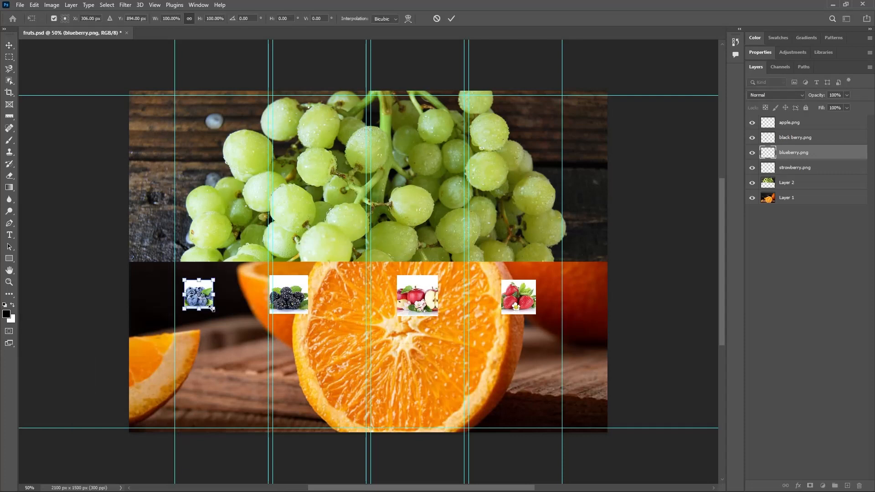
left_click(211, 309)
left_click_drag(211, 308, 236, 321)
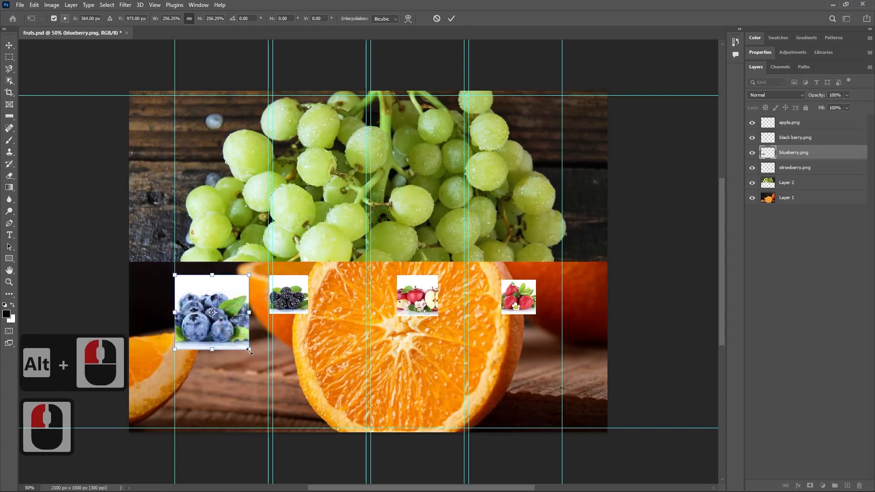
left_click_drag(249, 351, 268, 368)
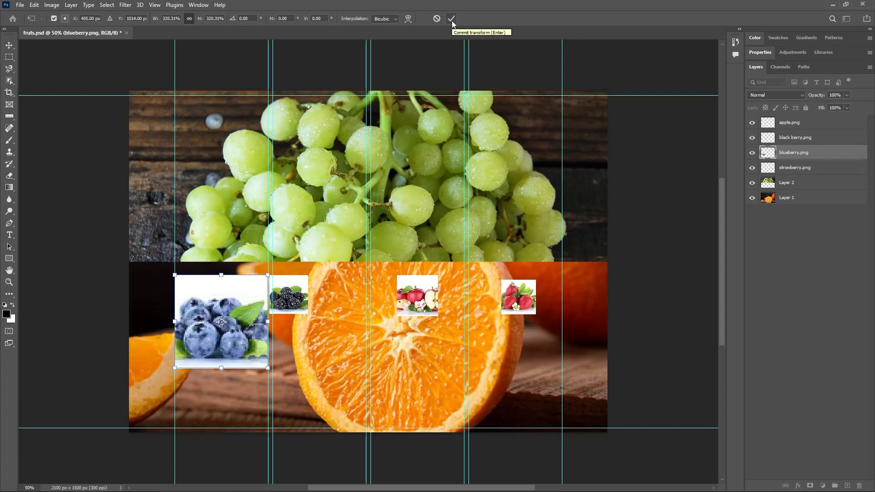
left_click(452, 19)
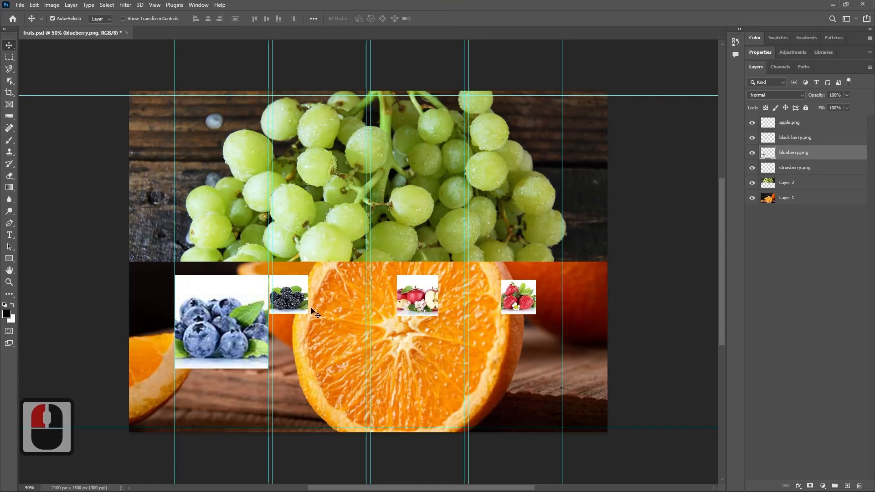
Step: Enlarge the blackberry picture with Free Transform to about 242% so it fills the second guide column, and apply the transform
left_click(288, 301)
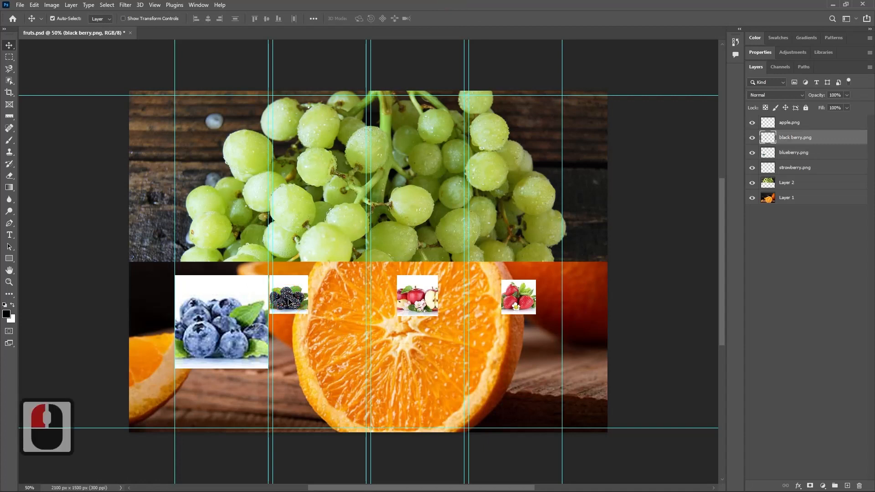
key("ctrl+t")
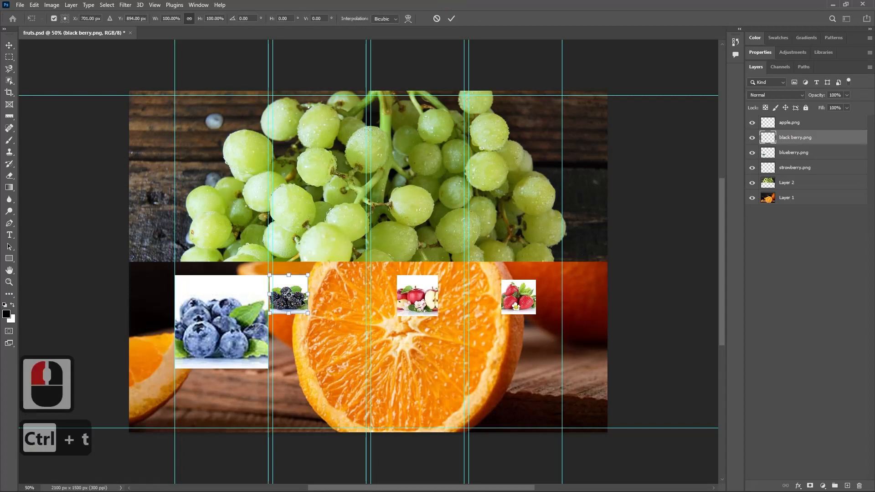
left_click_drag(302, 301, 362, 376)
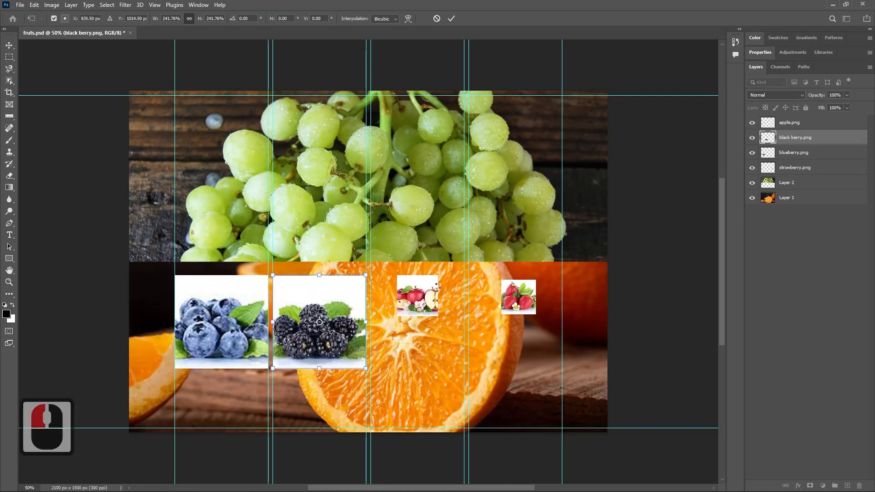
left_click(450, 20)
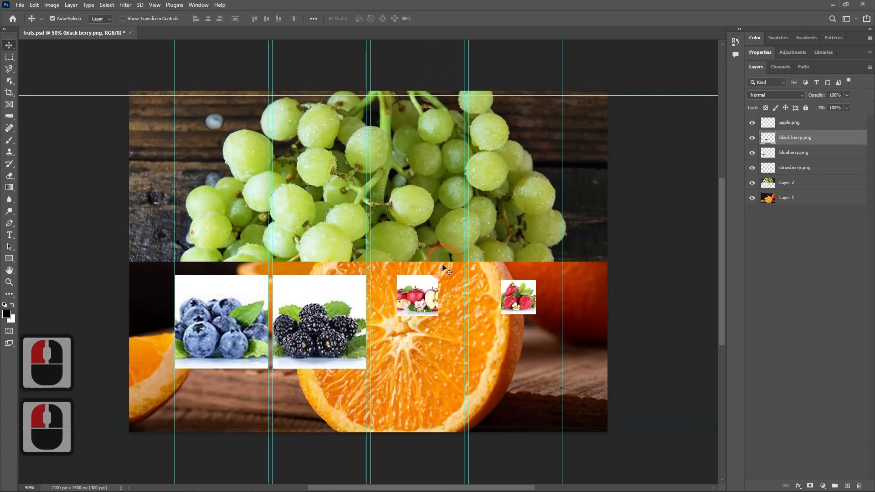
Step: Move the apple picture to the start of the third guide column, enlarge it to about 227% to fill the column, and apply
left_click(422, 296)
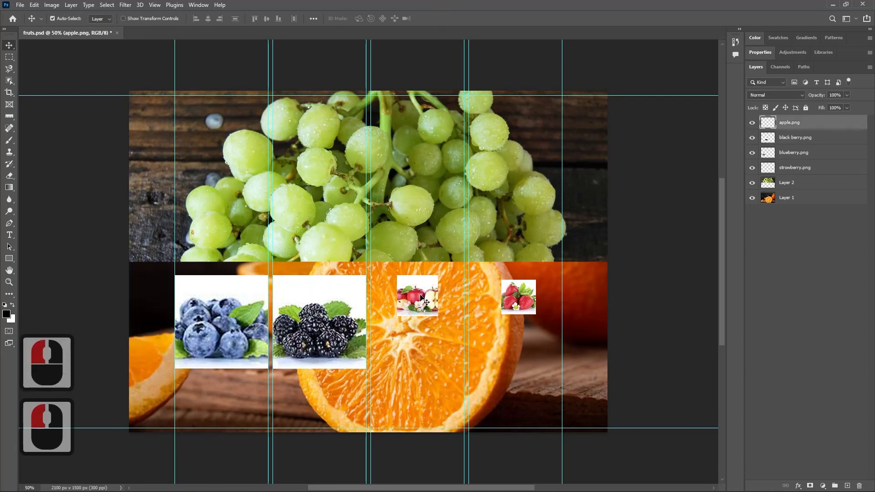
key("ctrl")
key("ctrl+t")
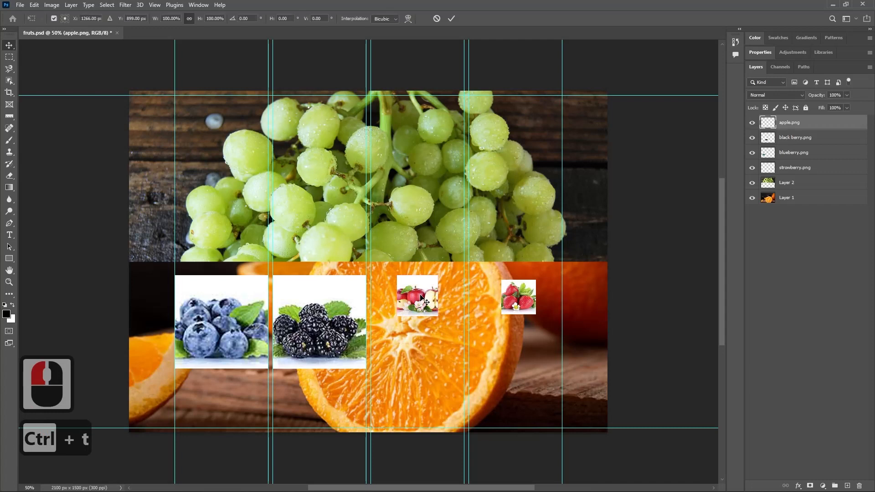
left_click_drag(425, 289, 401, 285)
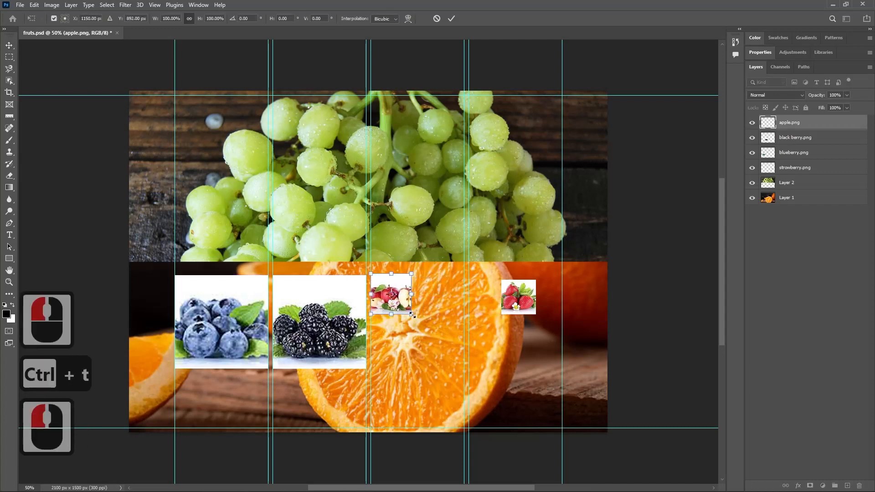
left_click_drag(412, 314, 456, 375)
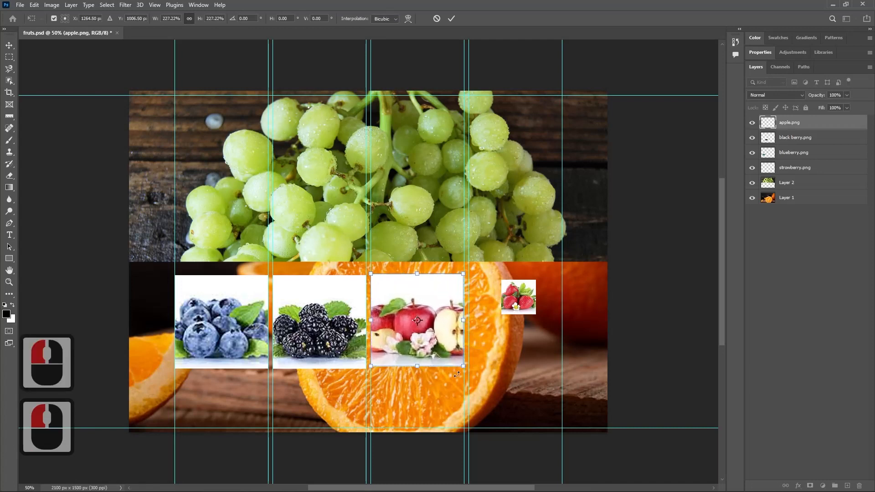
left_click(508, 296)
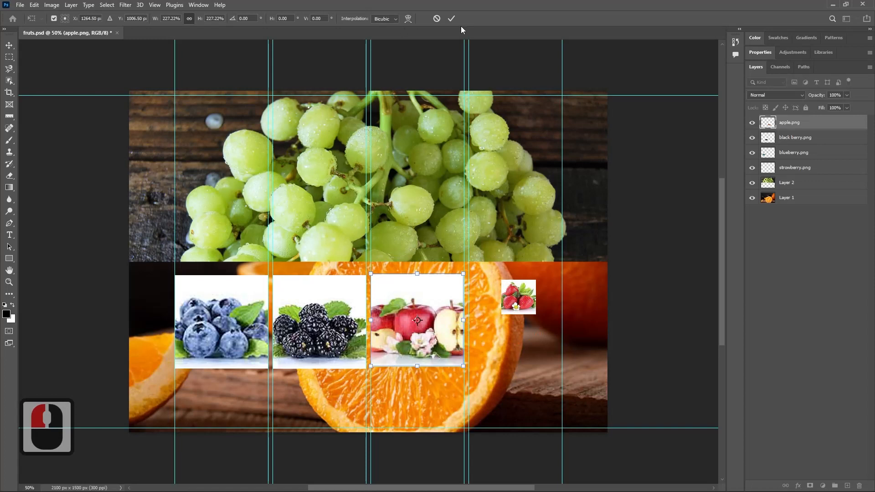
key("BackSpace")
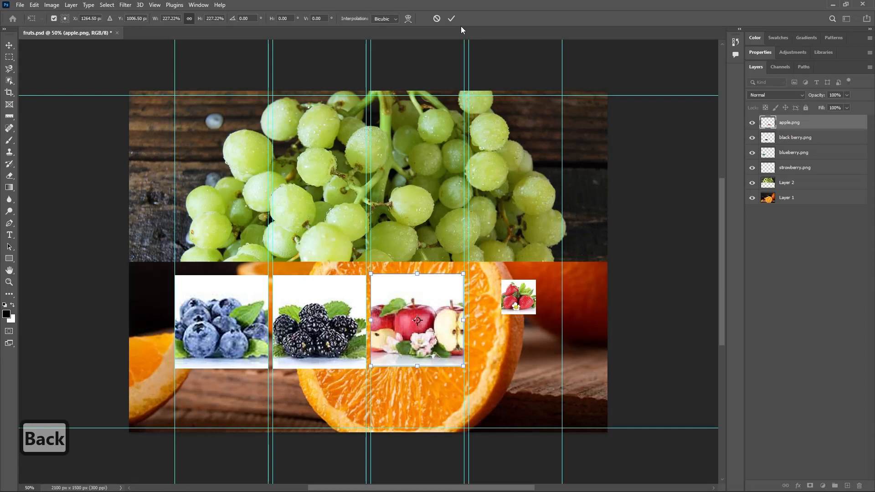
key("Return")
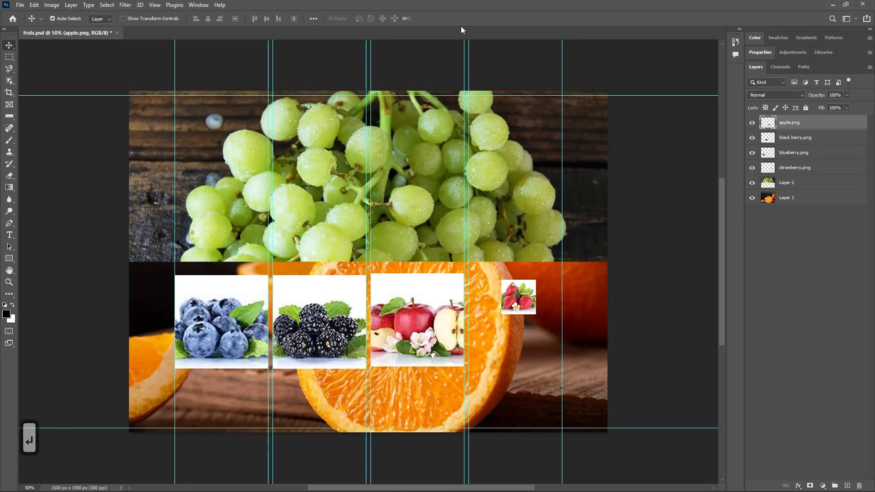
Step: Enlarge the strawberry picture with Free Transform to about 271% to fill the fourth guide column, apply it, and nudge the picture slightly upward
left_click(508, 300)
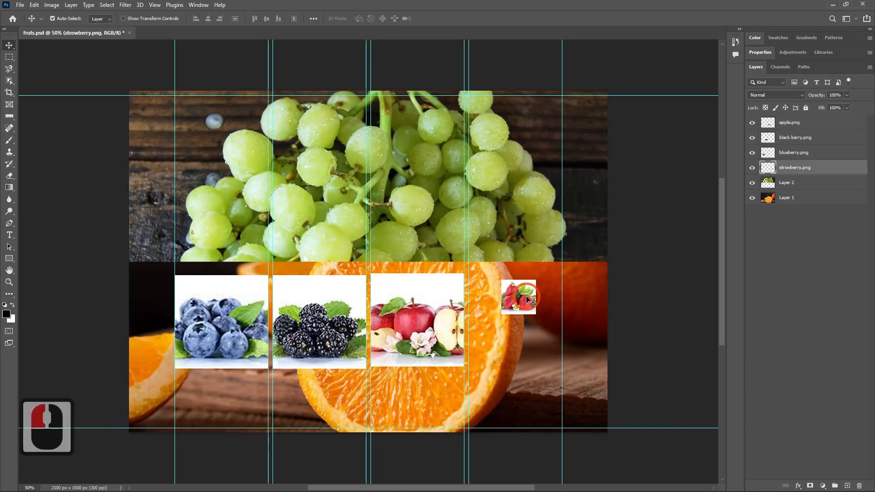
key("ctrl+t")
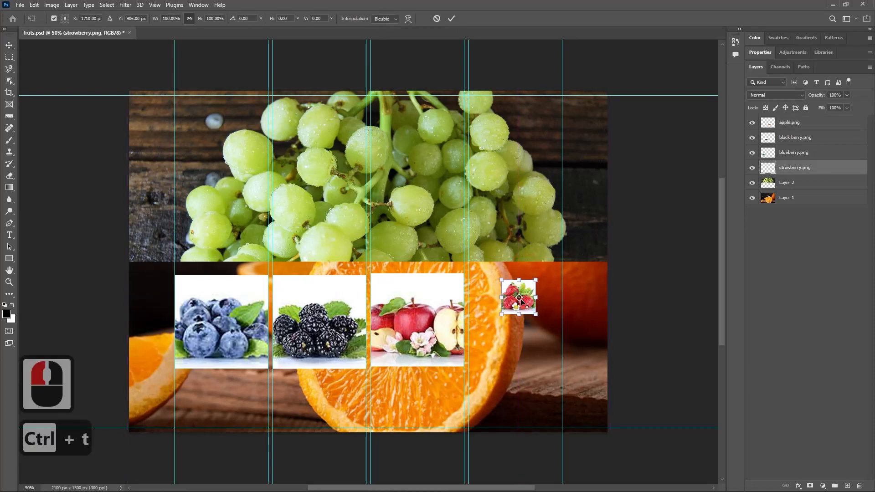
left_click_drag(527, 291, 558, 366)
left_click(548, 306)
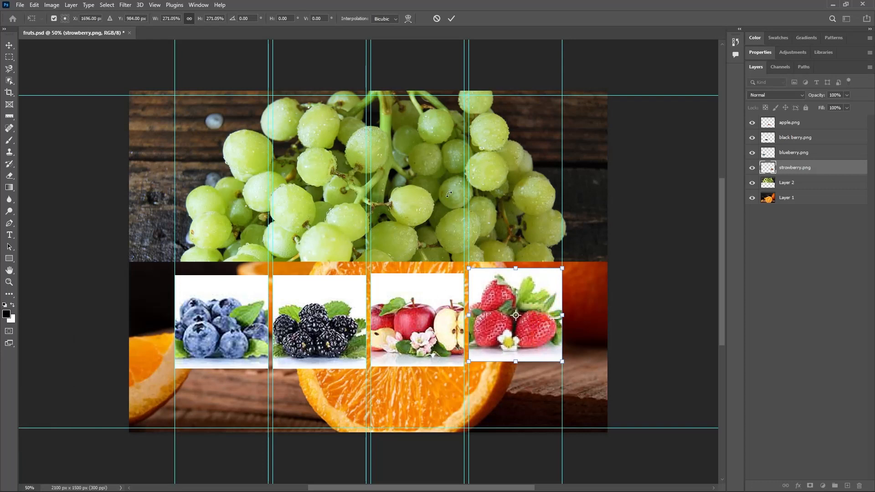
left_click(451, 18)
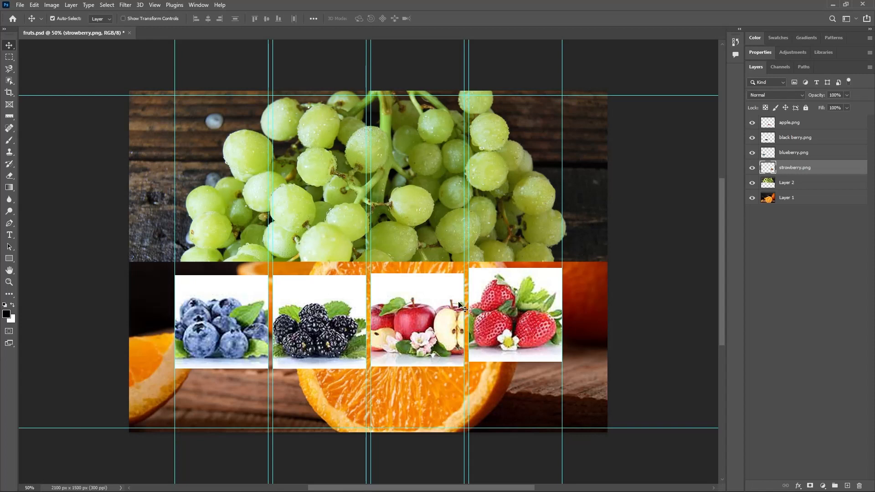
mouse_move(515, 309)
left_mouse_down()
mouse_move(514, 324)
mouse_move(511, 307)
left_mouse_up()
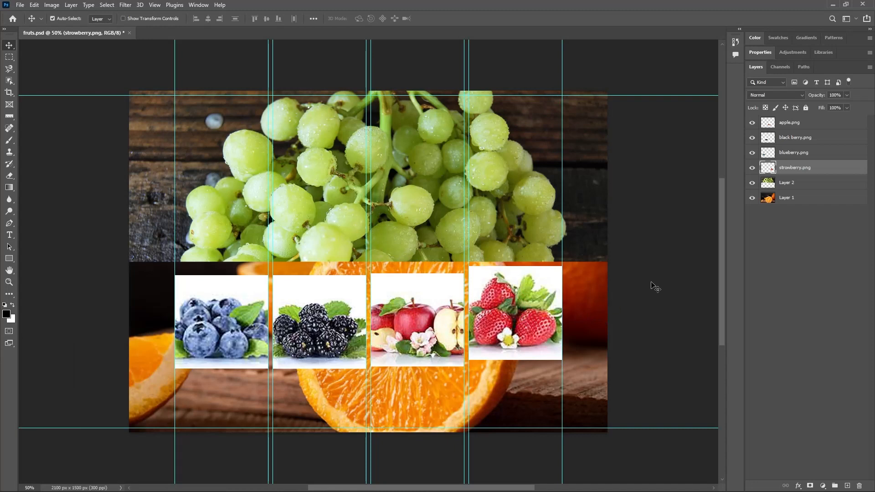
left_click(418, 319)
left_click(418, 318, "shift")
left_click(339, 309, "shift")
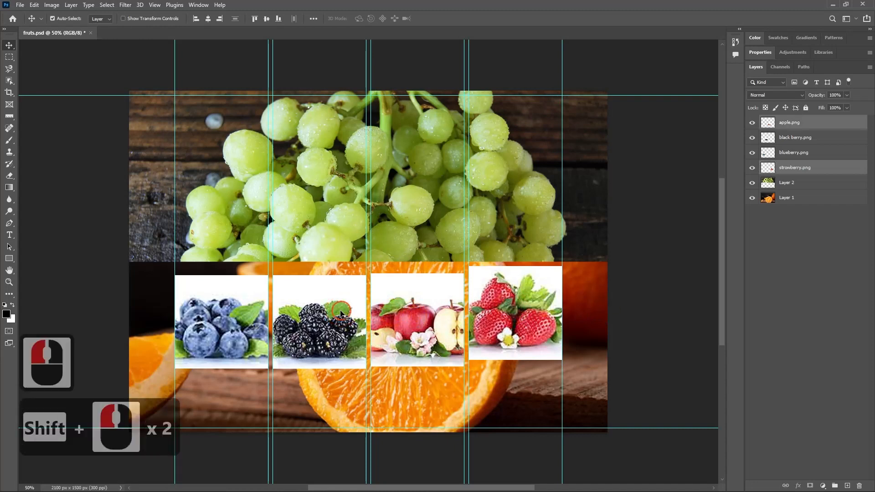
left_click(253, 308, "shift")
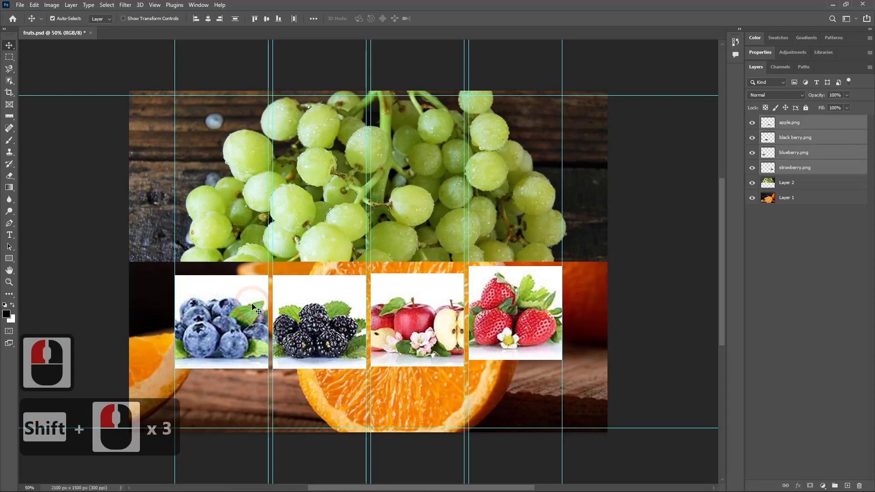
left_click(794, 238)
Step: Select the layers from strowberry.png to apple.png and align their top edges
left_click(798, 168)
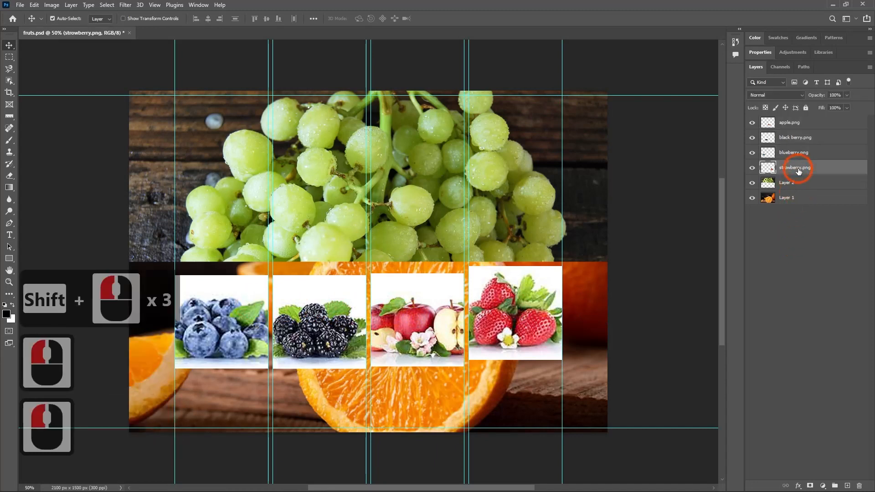
left_click(799, 126, "shift")
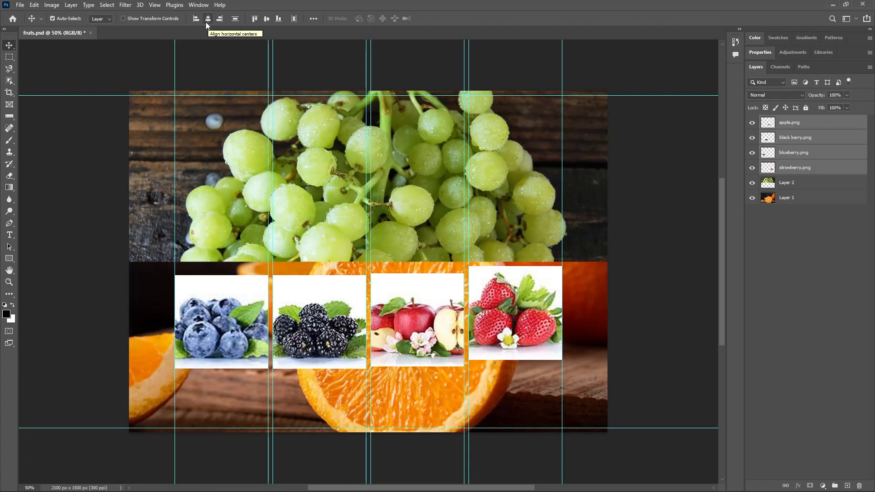
left_click(254, 19)
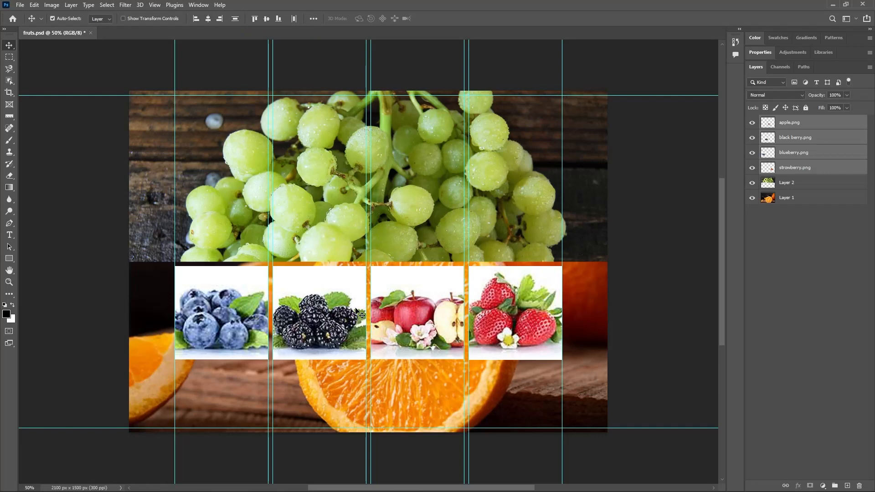
Step: Move the row of four fruit pictures up over the seam between the grape and orange images, and clear the canvas guides
left_click_drag(356, 311, 357, 261)
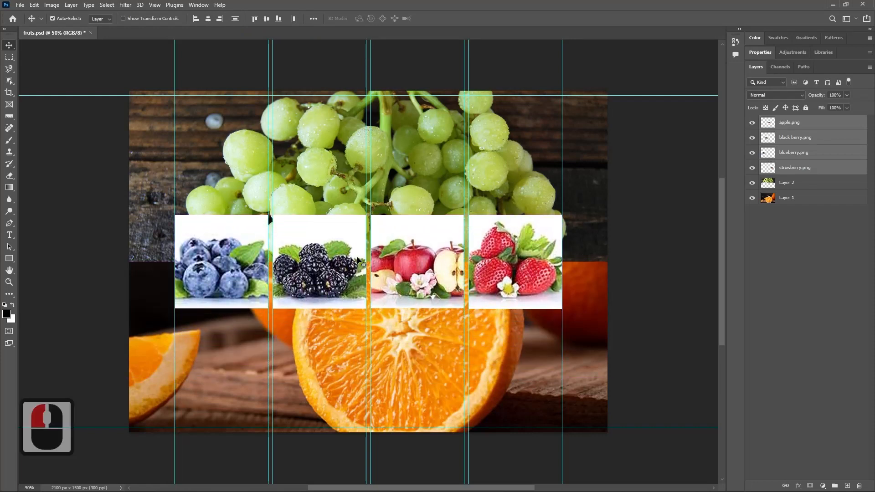
left_click(638, 291)
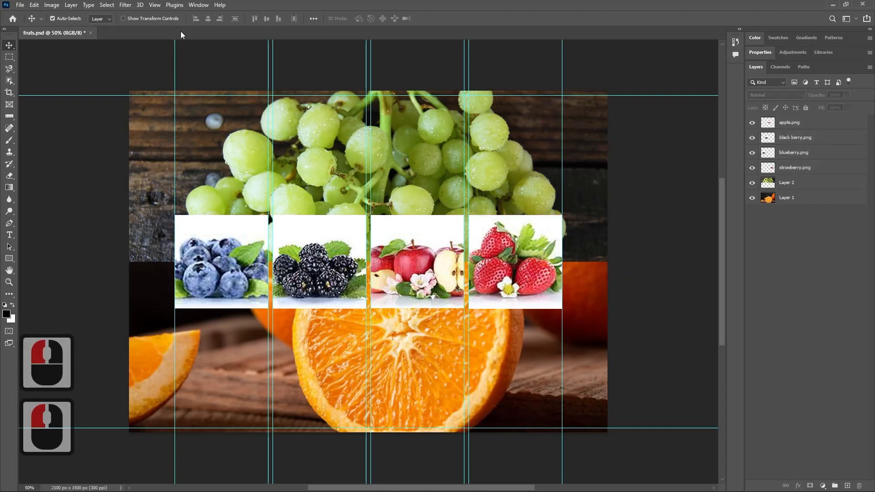
left_click(154, 5)
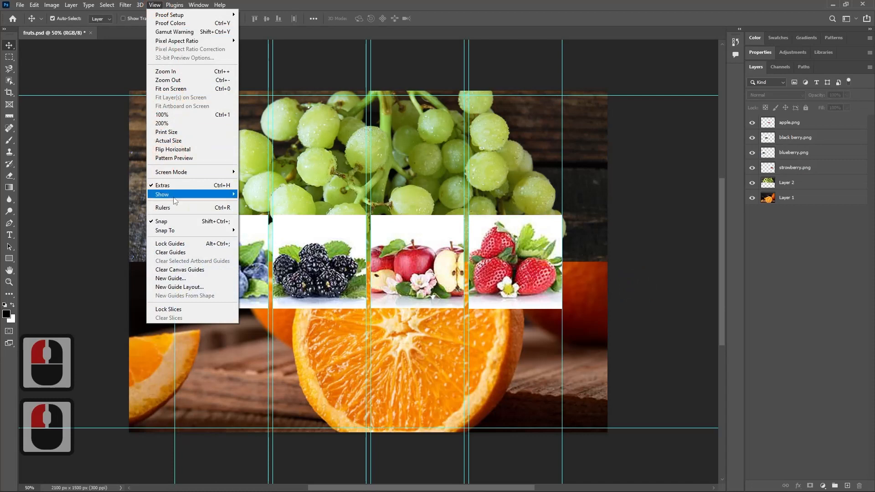
left_click(178, 272)
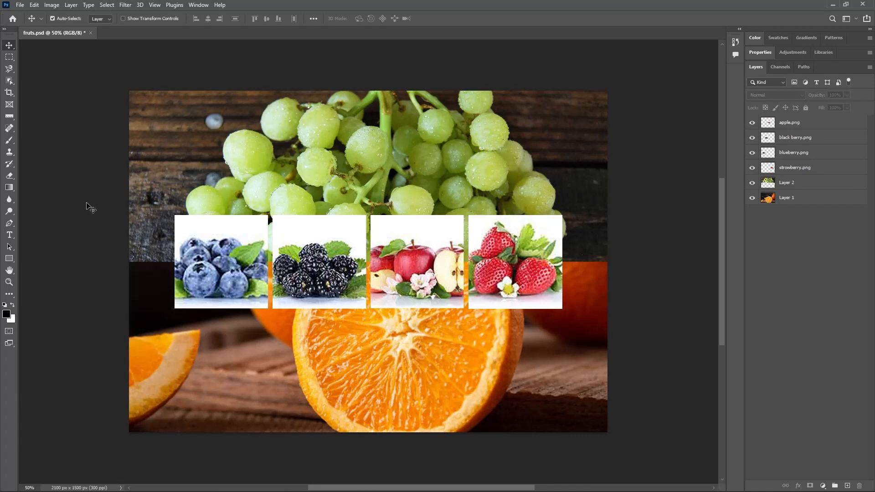
Step: Save the document under the new name fruts_01 in Photoshop format on the Desktop
left_click(20, 5)
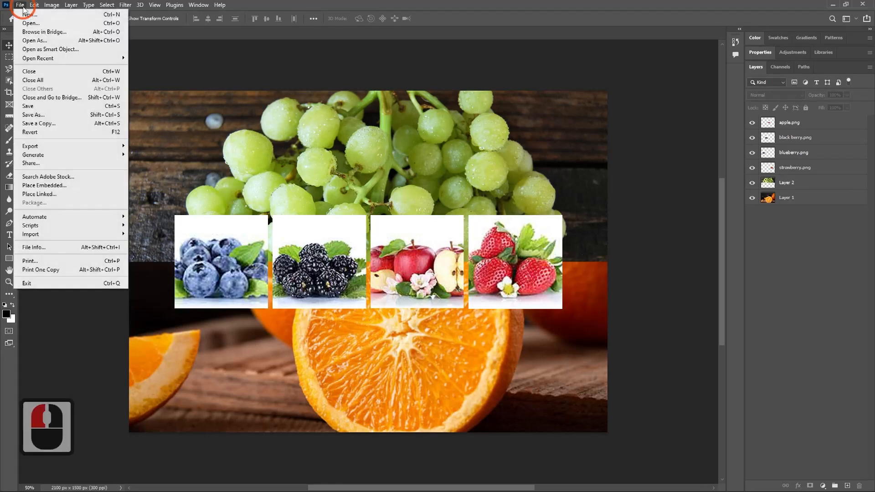
left_click(39, 115)
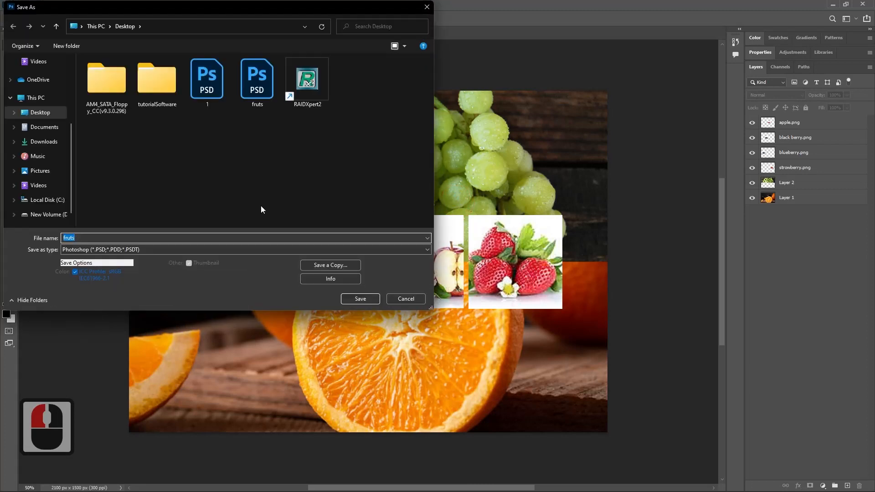
left_click(98, 236)
type("_")
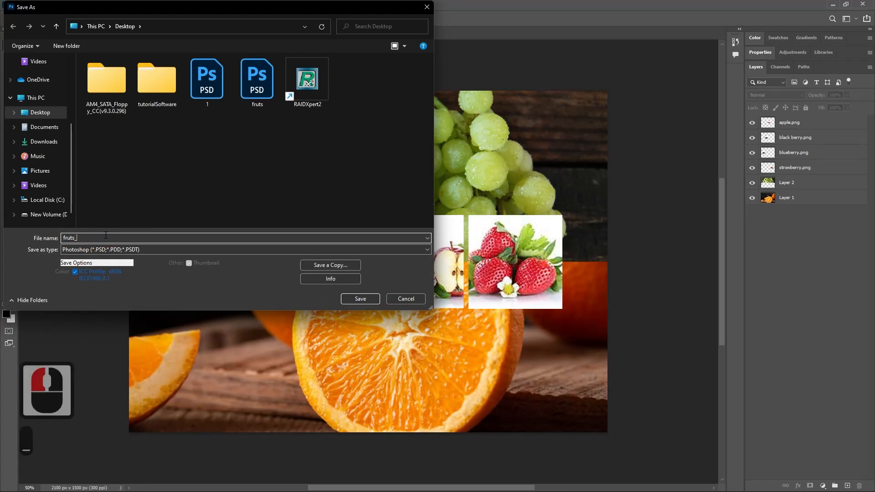
type("01")
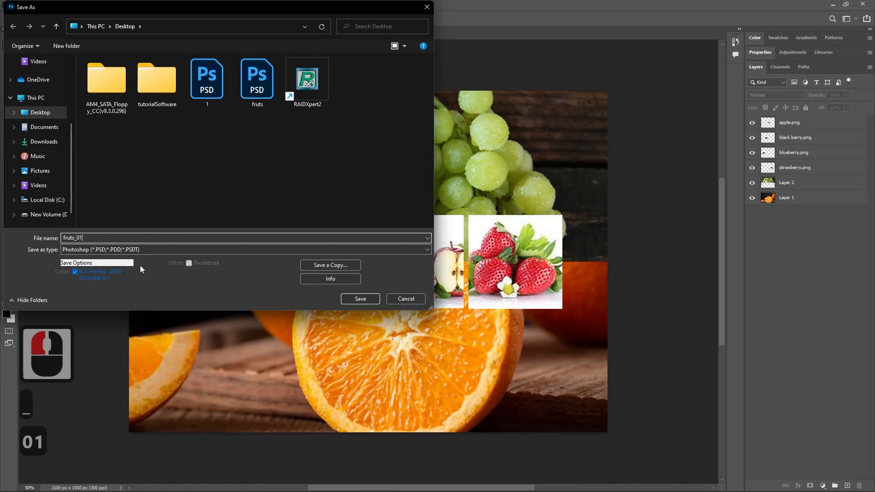
left_click(346, 297)
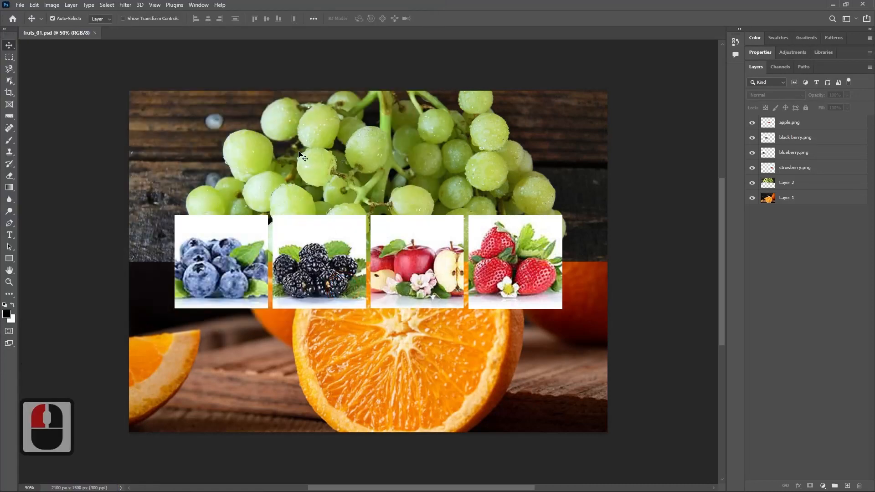
Step: Close the document and reopen fruts_01.psd from the recent files
left_click(20, 5)
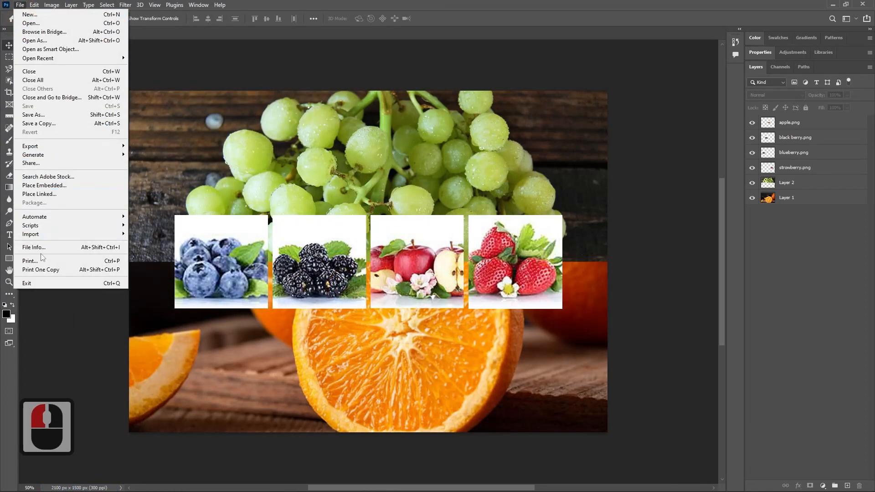
left_click(44, 72)
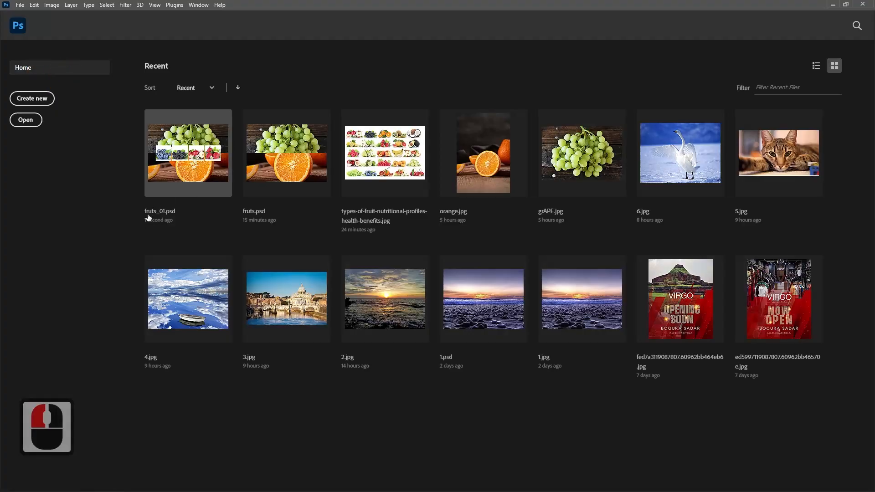
double_click(189, 167)
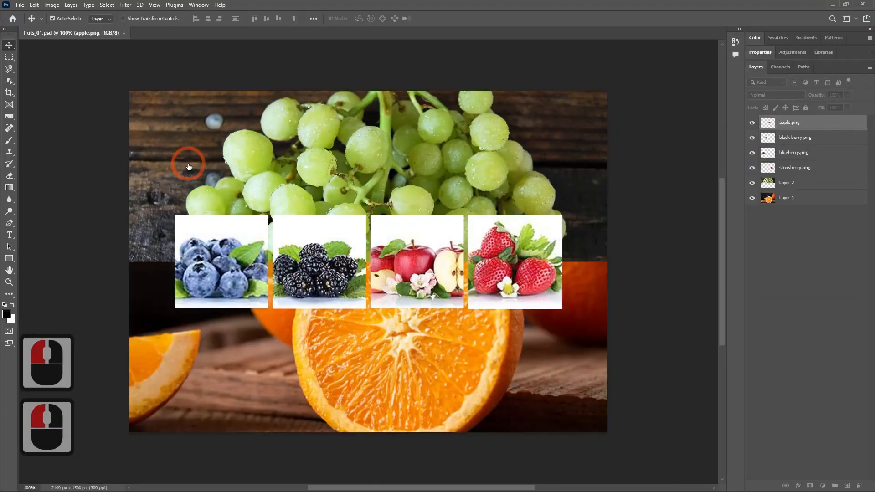